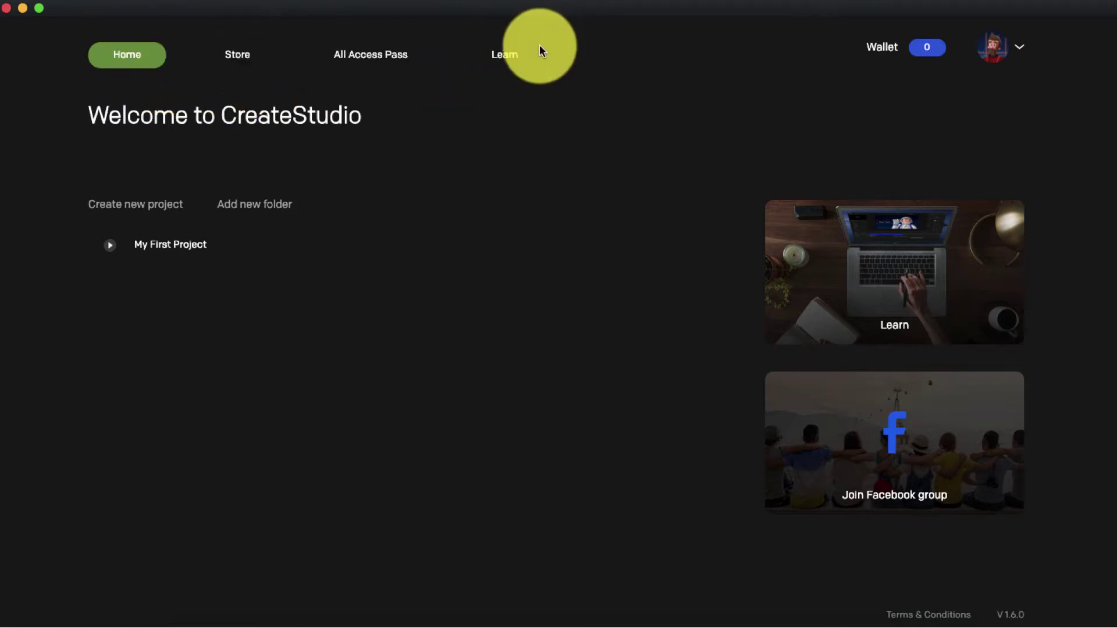
# Open the Store to its Character templates, such as Christmas Elf Promotion at 7 credits.
pyautogui.click(251, 67)
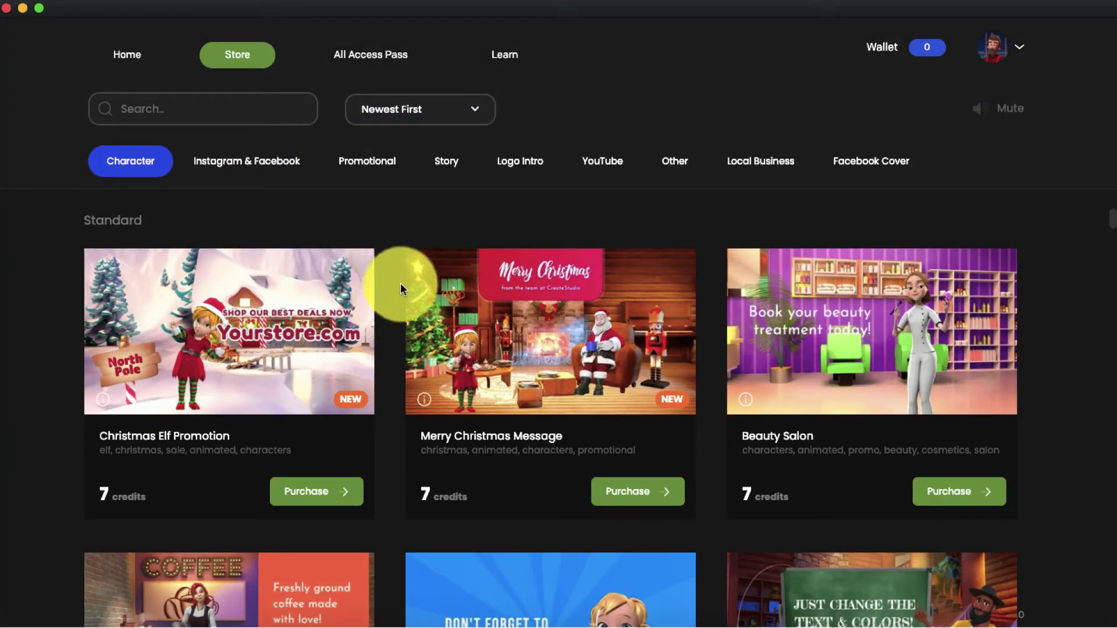
pyautogui.moveTo(550, 376)
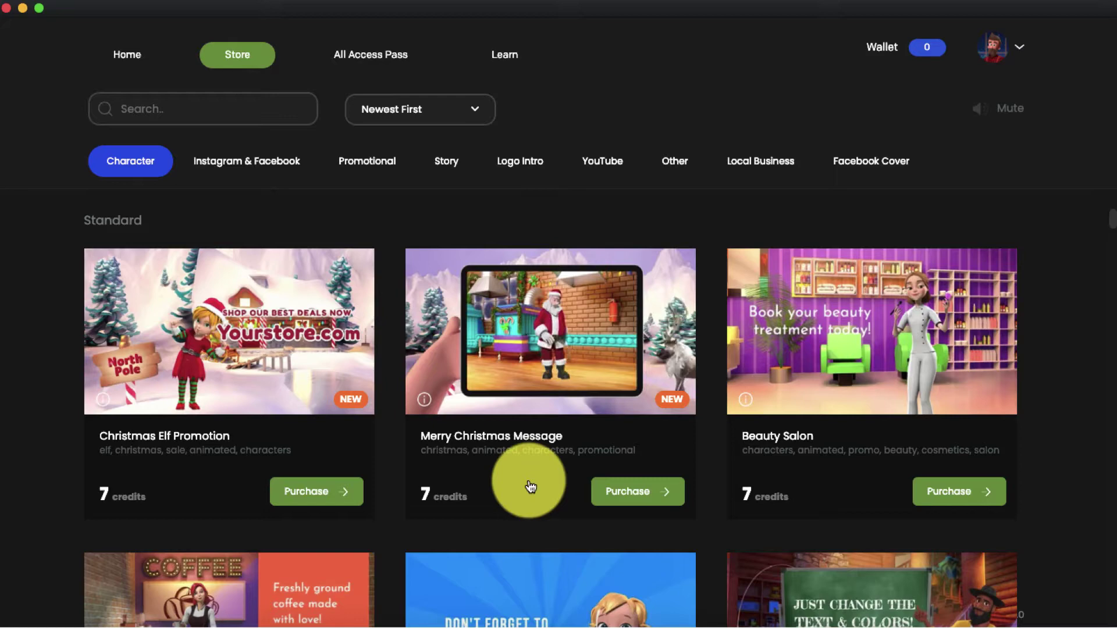
pyautogui.scroll(-3, 530, 488)
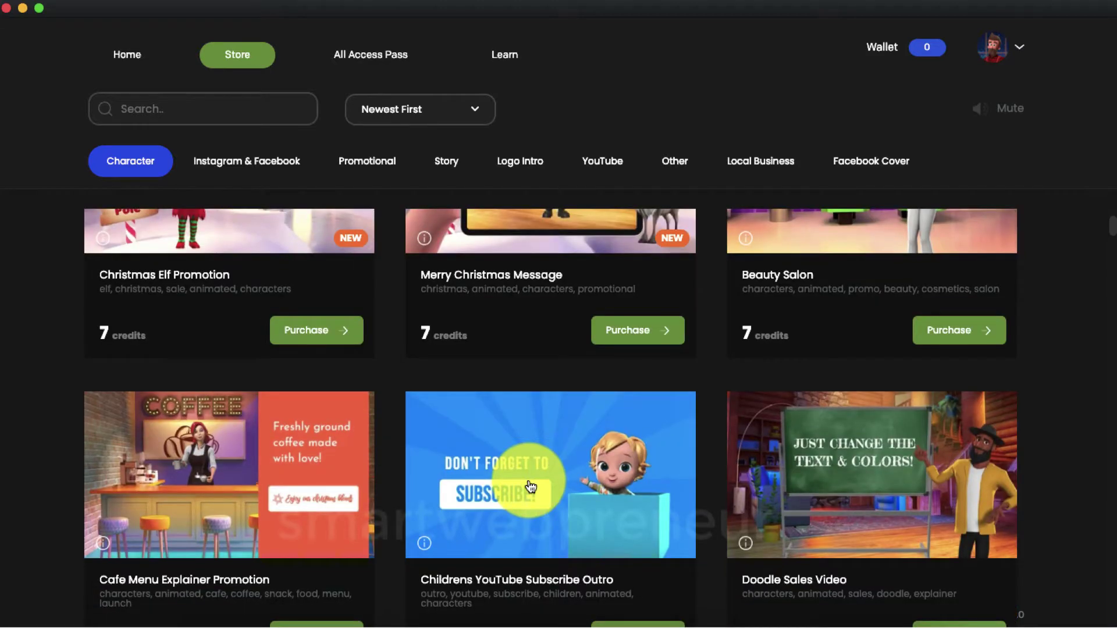
pyautogui.scroll(-3, 528, 484)
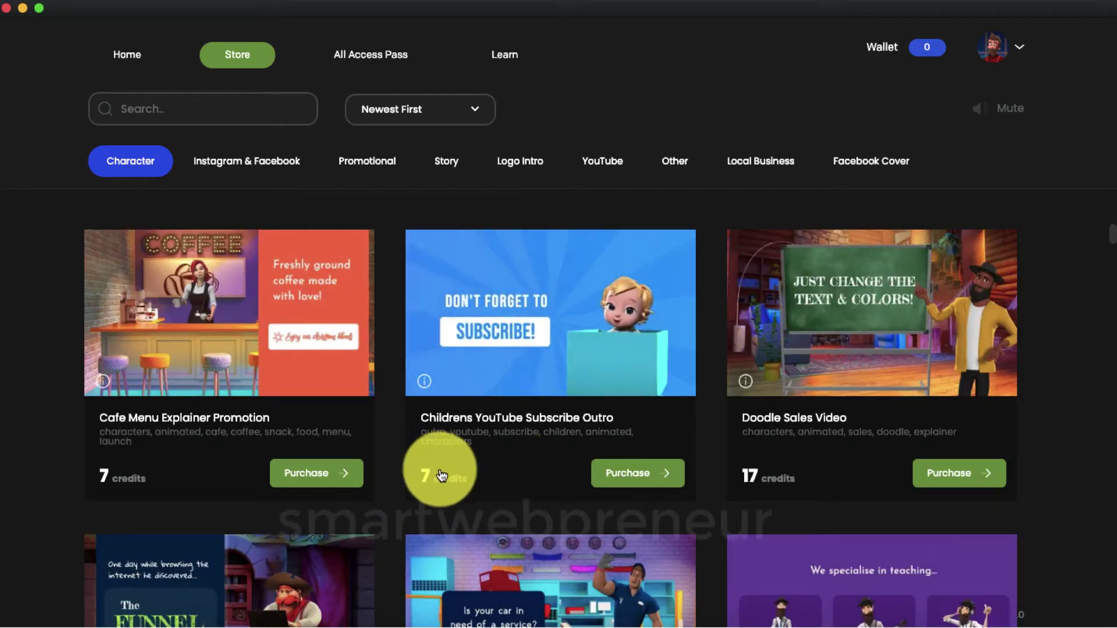
pyautogui.scroll(-3, 498, 476)
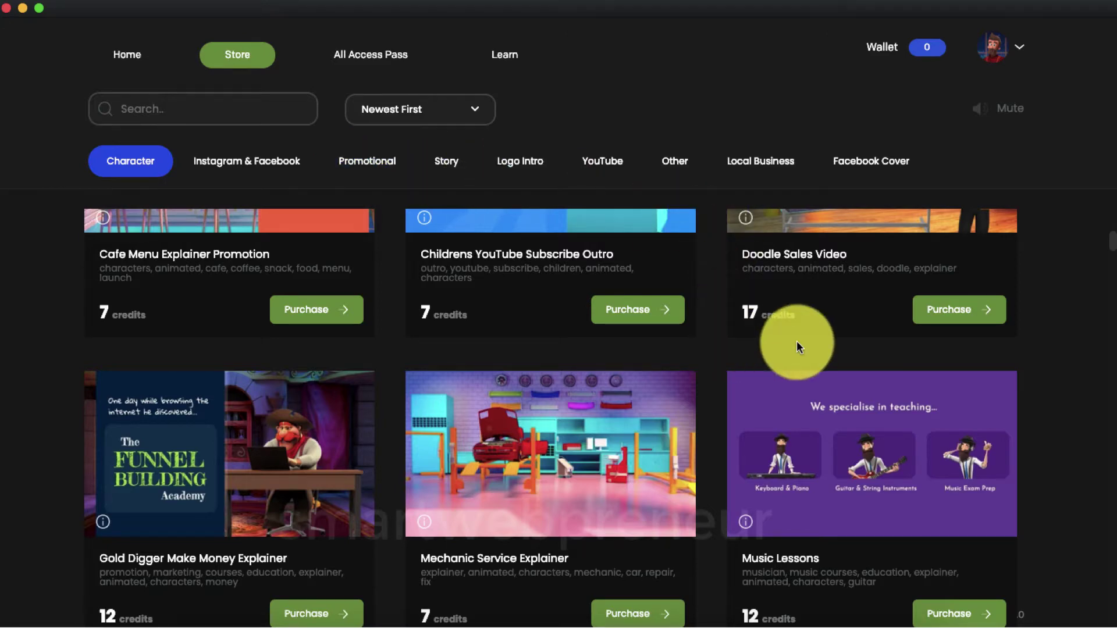
pyautogui.scroll(-3, 797, 346)
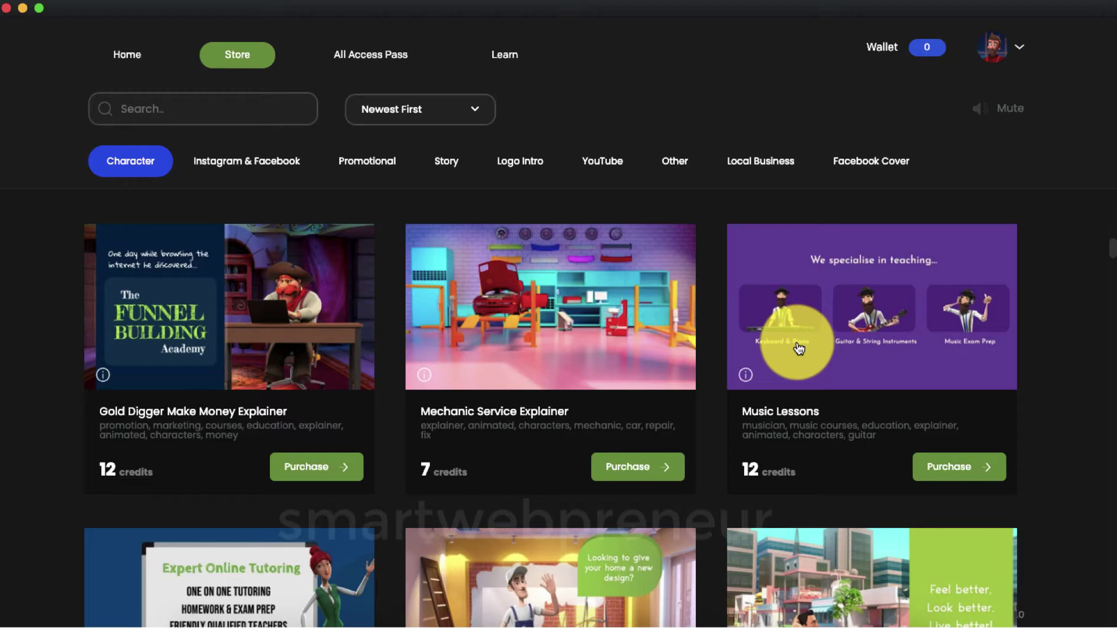
pyautogui.scroll(-2, 797, 347)
pyautogui.scroll(-2, 797, 346)
pyautogui.scroll(-1, 797, 346)
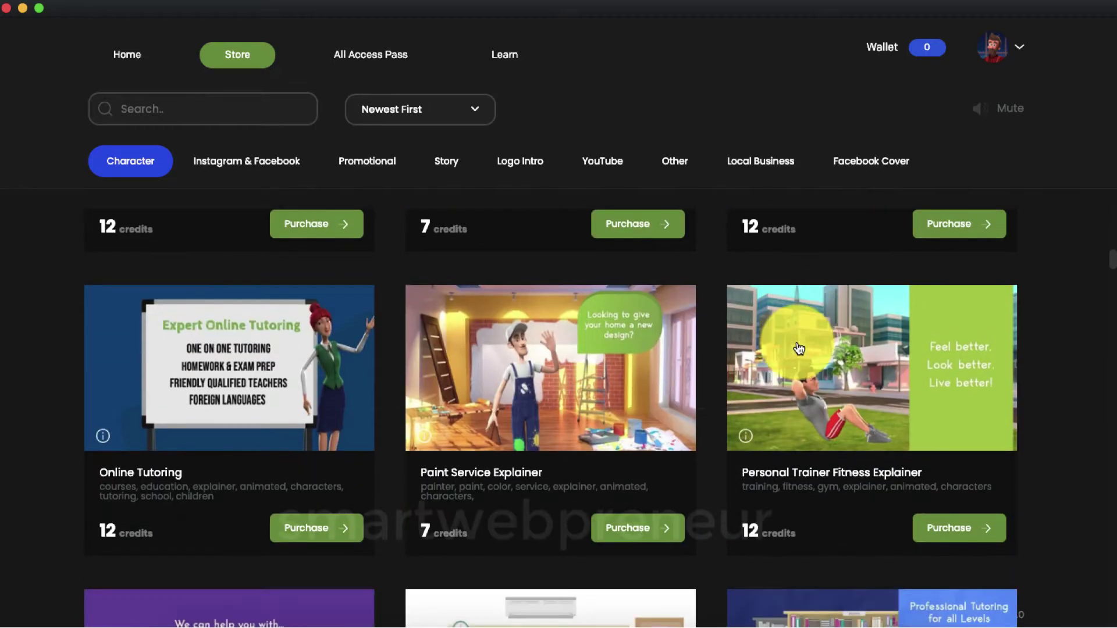
pyautogui.scroll(-1, 797, 348)
pyautogui.scroll(-3, 797, 349)
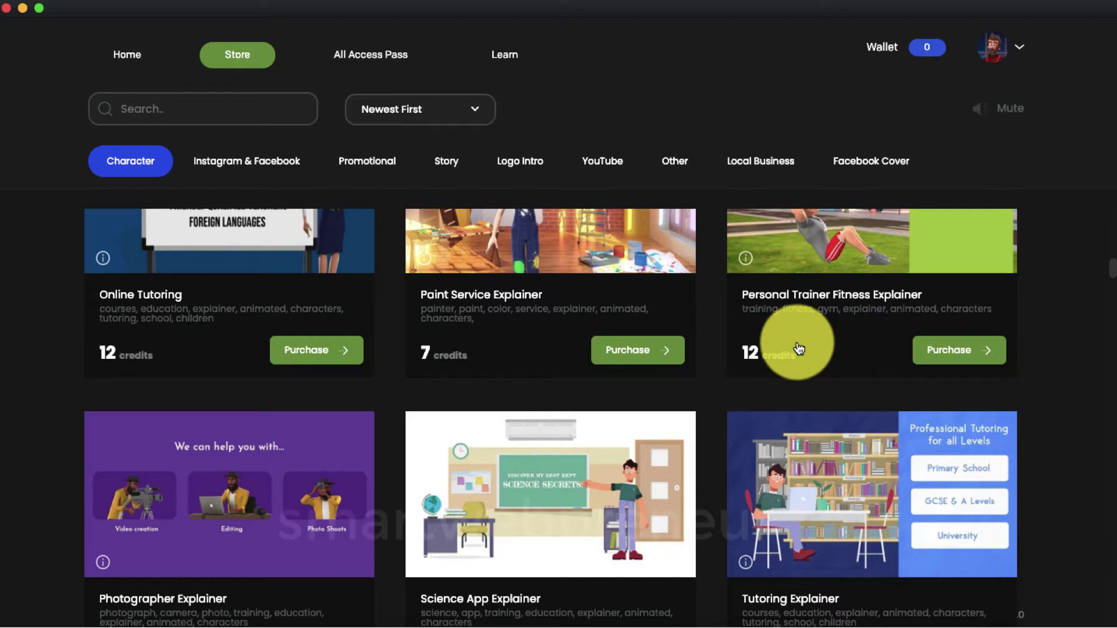
# Review the All Access Pass pricing offer and the Learn tutorials.
pyautogui.click(391, 52)
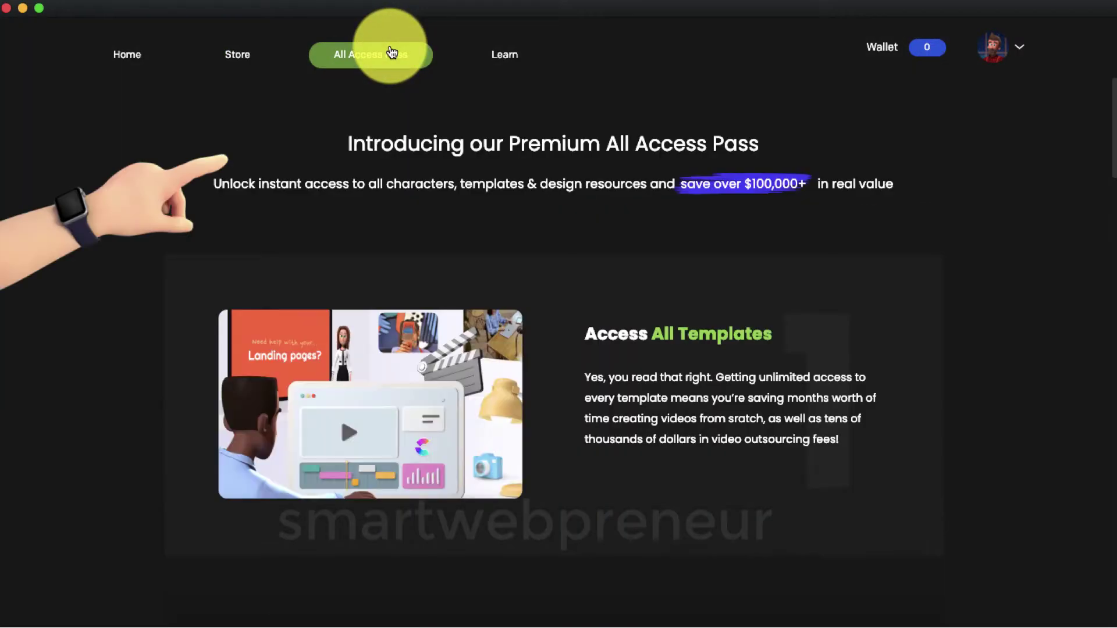
pyautogui.scroll(-10, 548, 285)
pyautogui.scroll(-10, 558, 306)
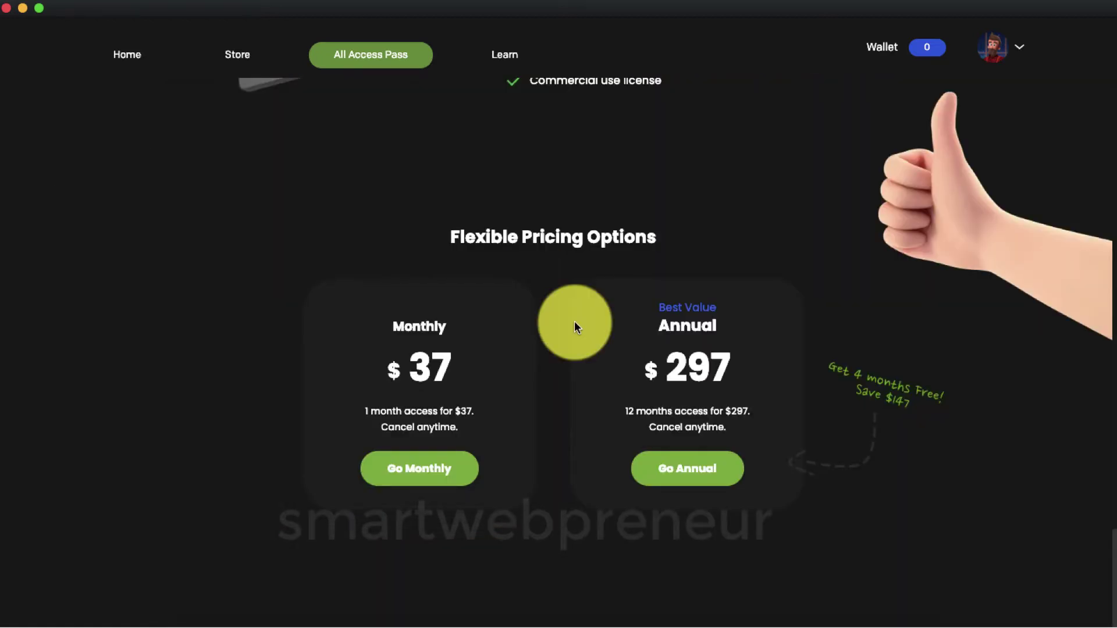
pyautogui.click(515, 69)
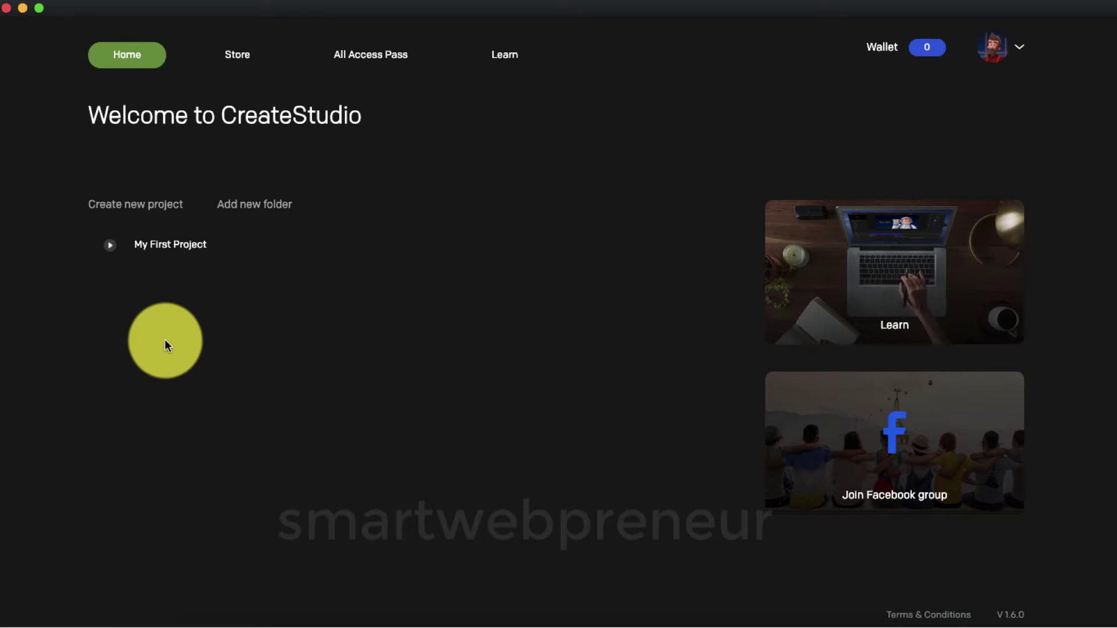
# Open My First Project for editing and bring up the media import file browser.
pyautogui.click(160, 250)
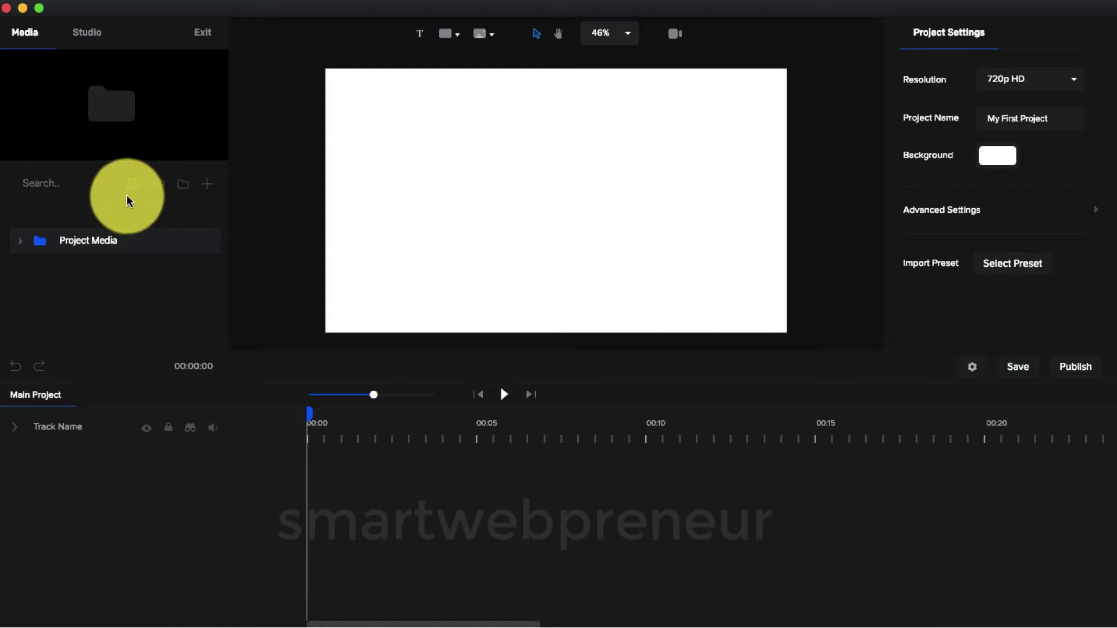
# Cancel the media import, preview Text to Speech, and browse Nature stock photos.
pyautogui.click(207, 186)
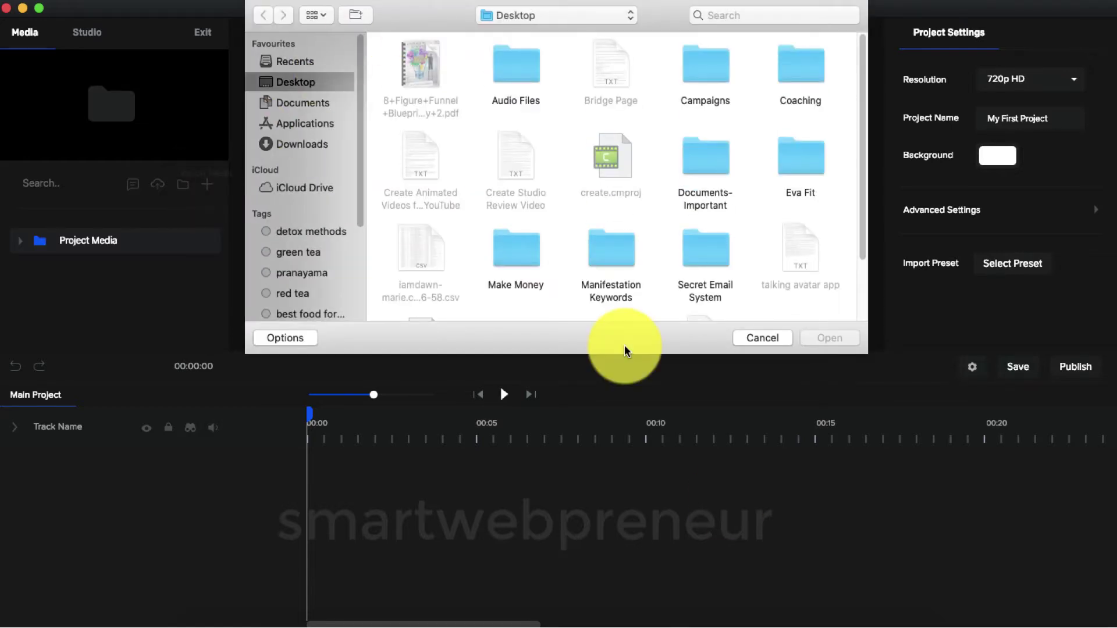
pyautogui.click(756, 341)
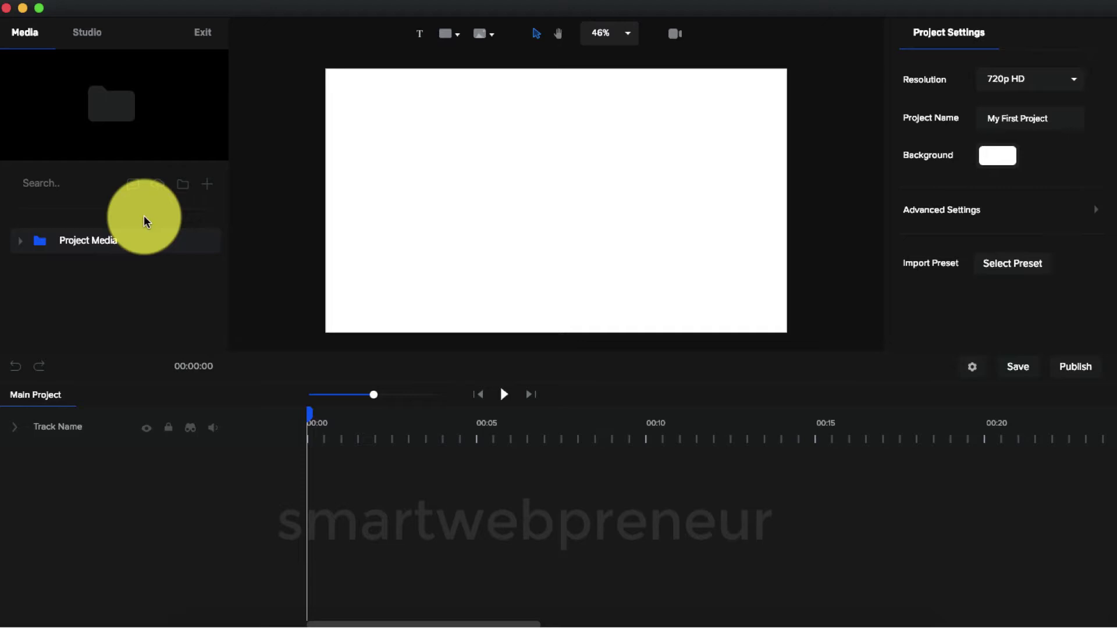
pyautogui.click(134, 185)
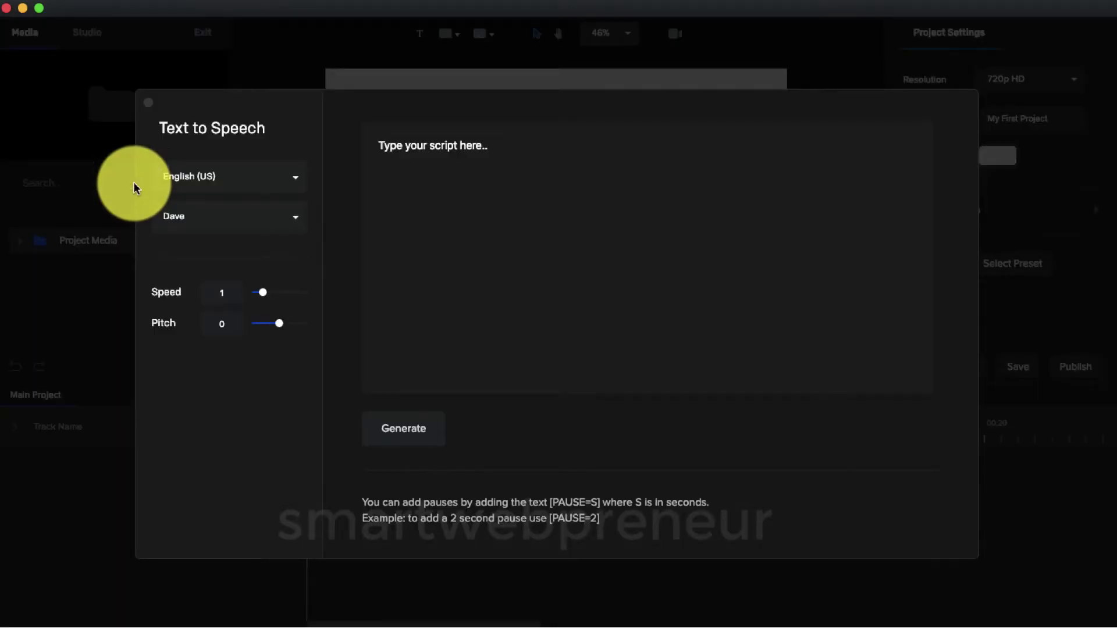
pyautogui.click(96, 148)
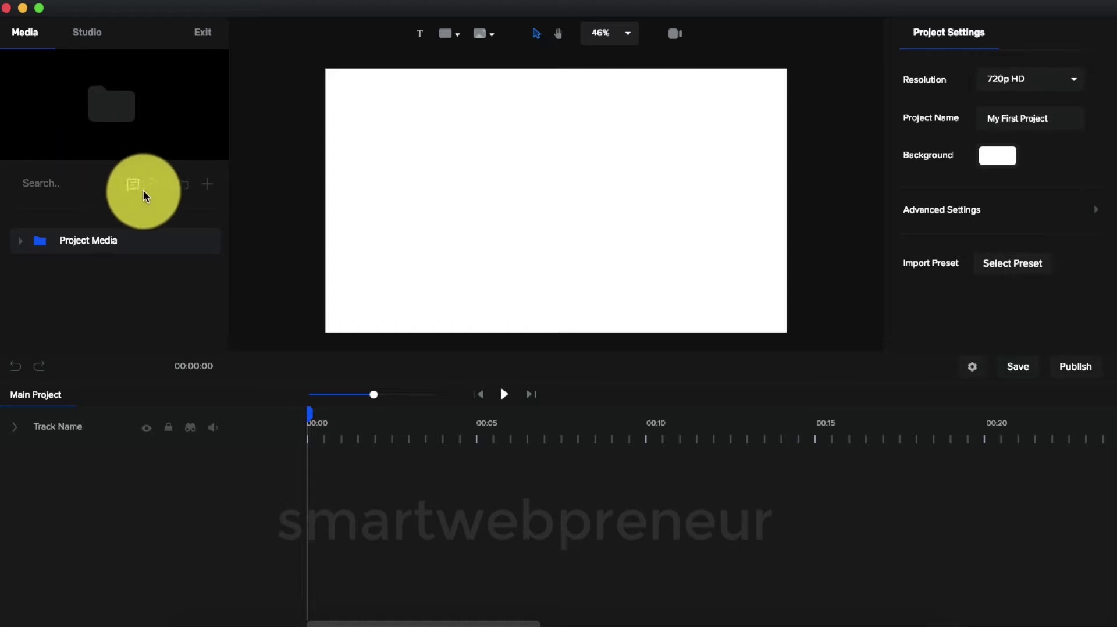
pyautogui.click(161, 186)
pyautogui.moveTo(351, 253)
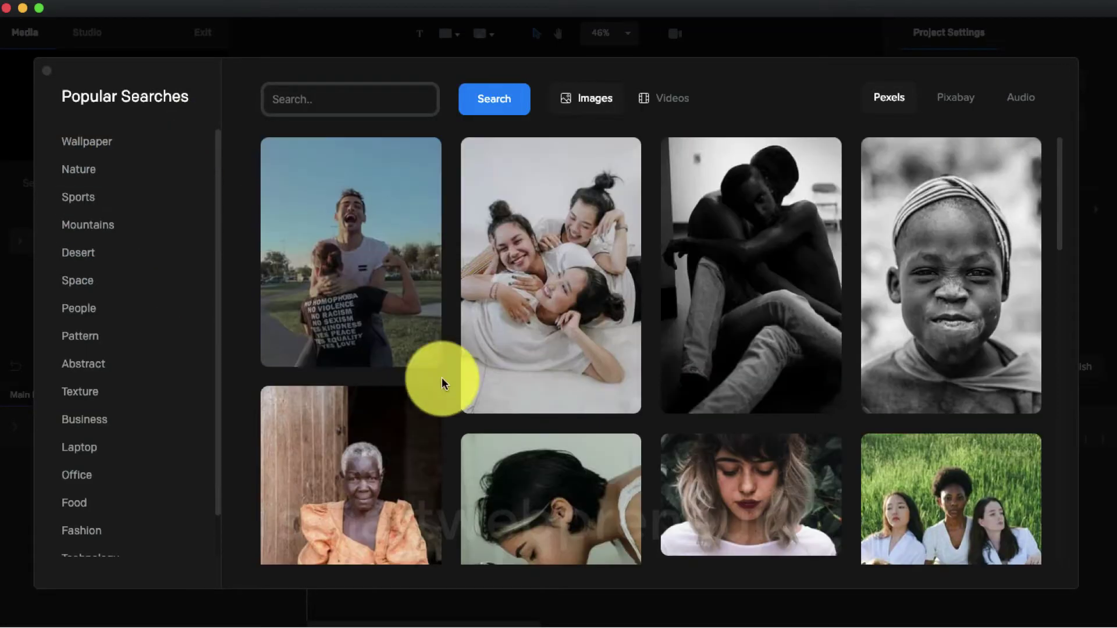
pyautogui.scroll(-5, 611, 367)
pyautogui.scroll(-5, 609, 376)
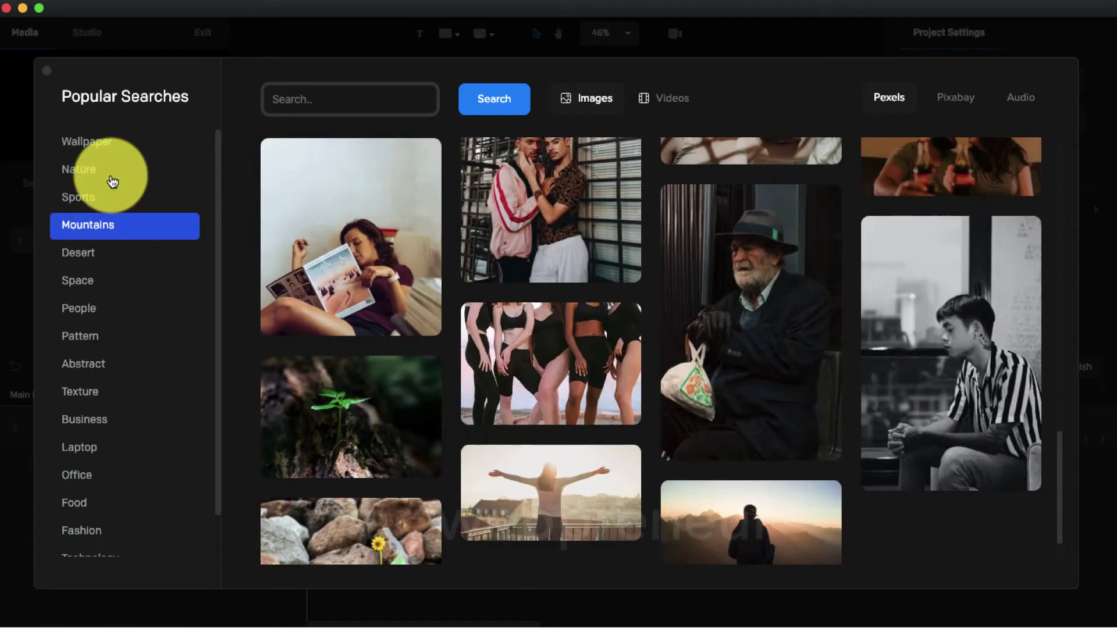
pyautogui.click(111, 172)
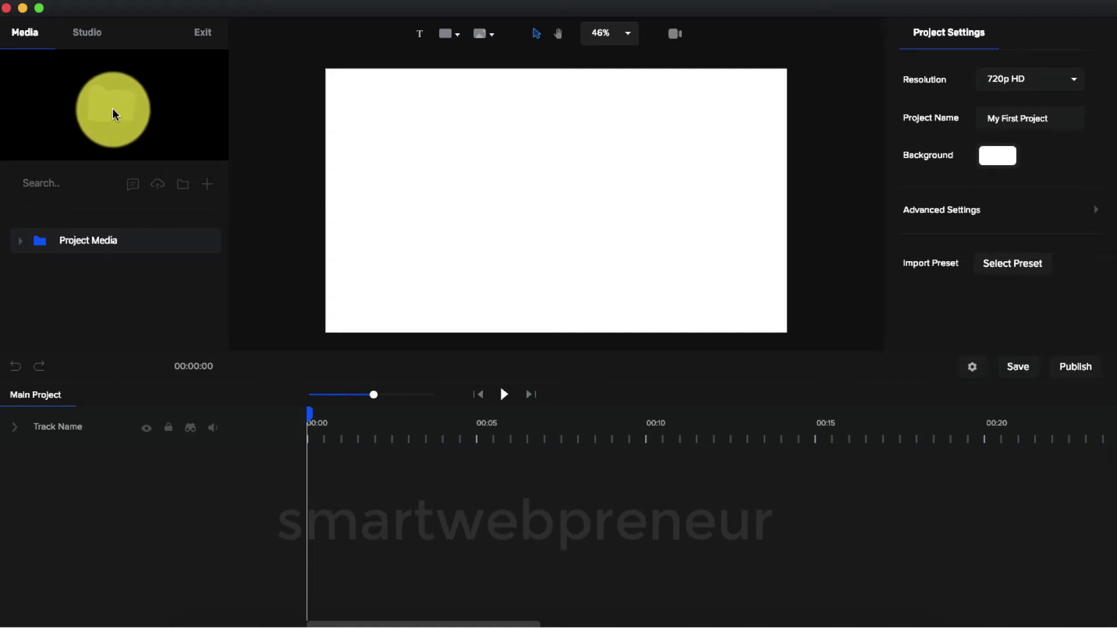
# Browse the 3D character collections, then go back to the asset category home list.
pyautogui.click(99, 35)
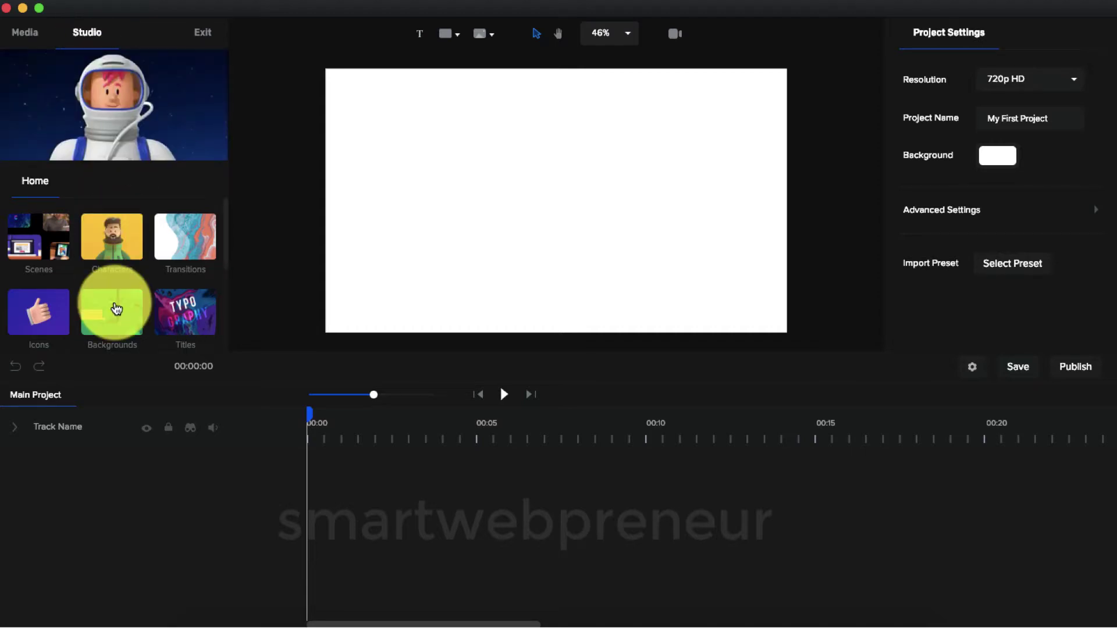
pyautogui.scroll(-2, 124, 334)
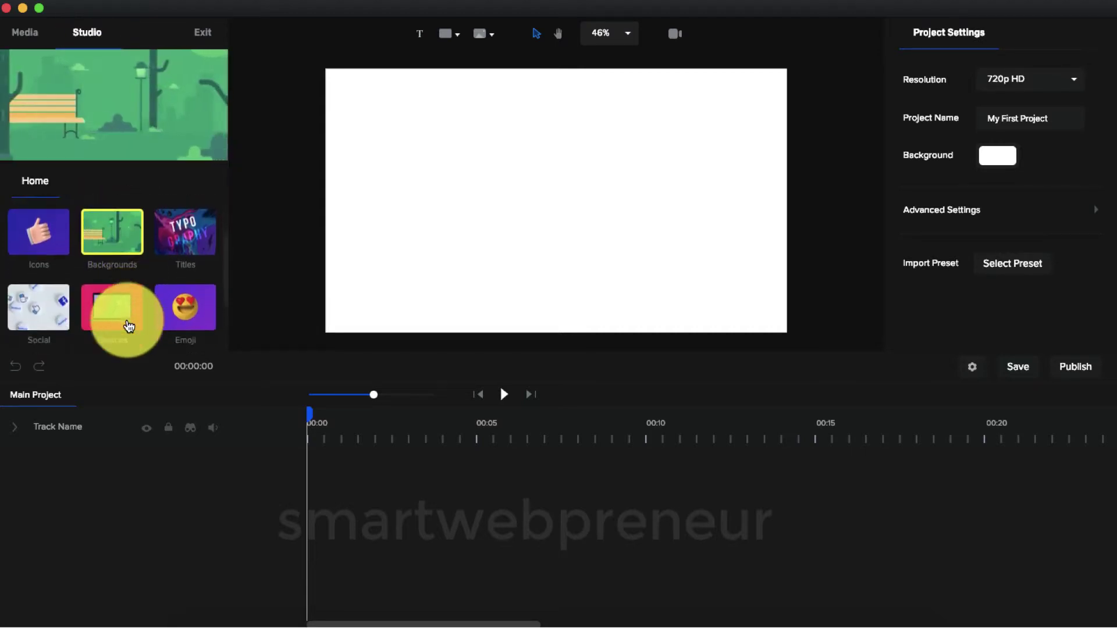
pyautogui.scroll(-1, 129, 325)
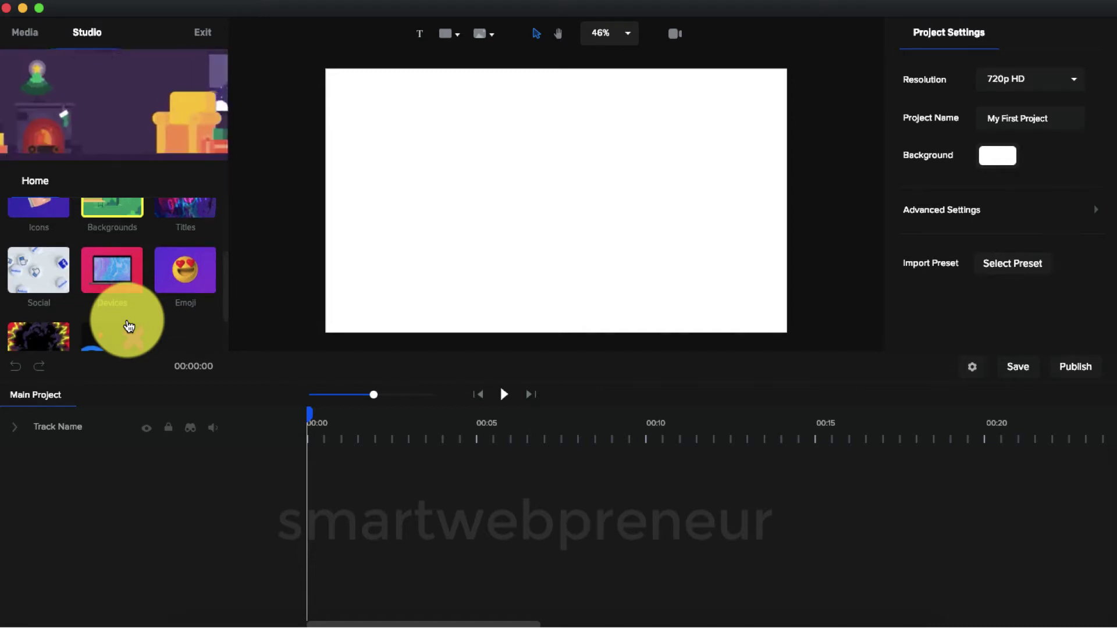
pyautogui.scroll(-3, 129, 325)
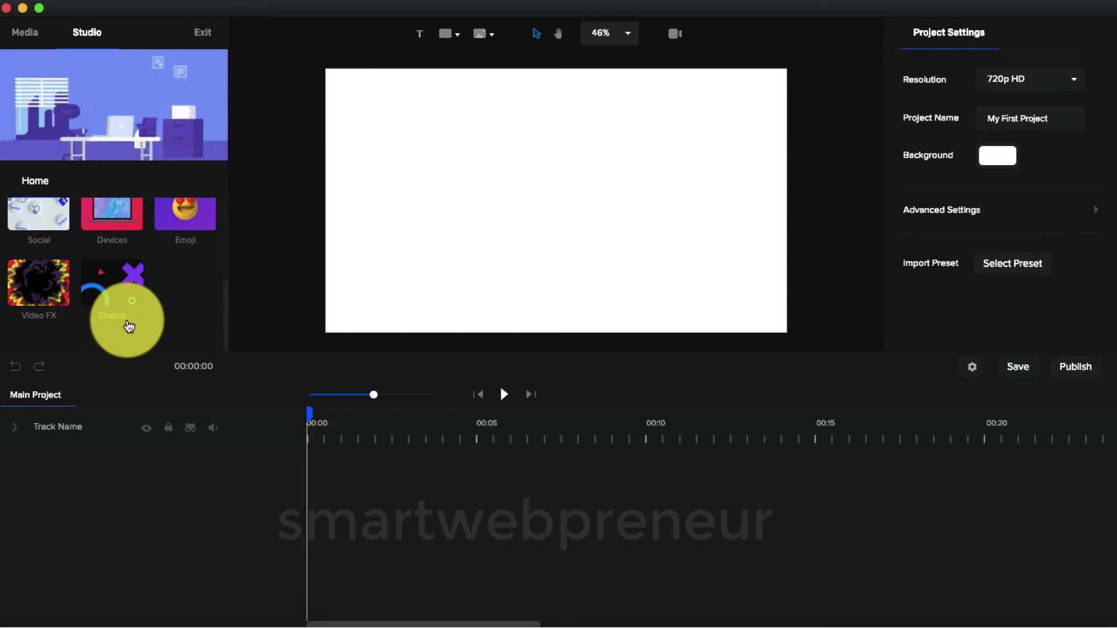
pyautogui.scroll(3, 157, 249)
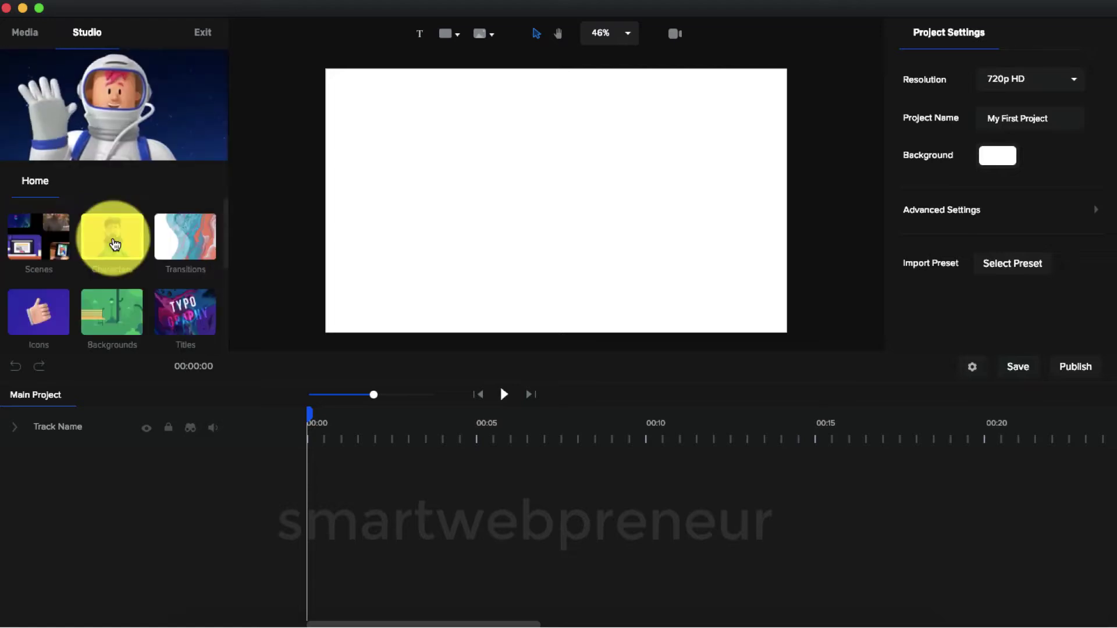
pyautogui.click(113, 245)
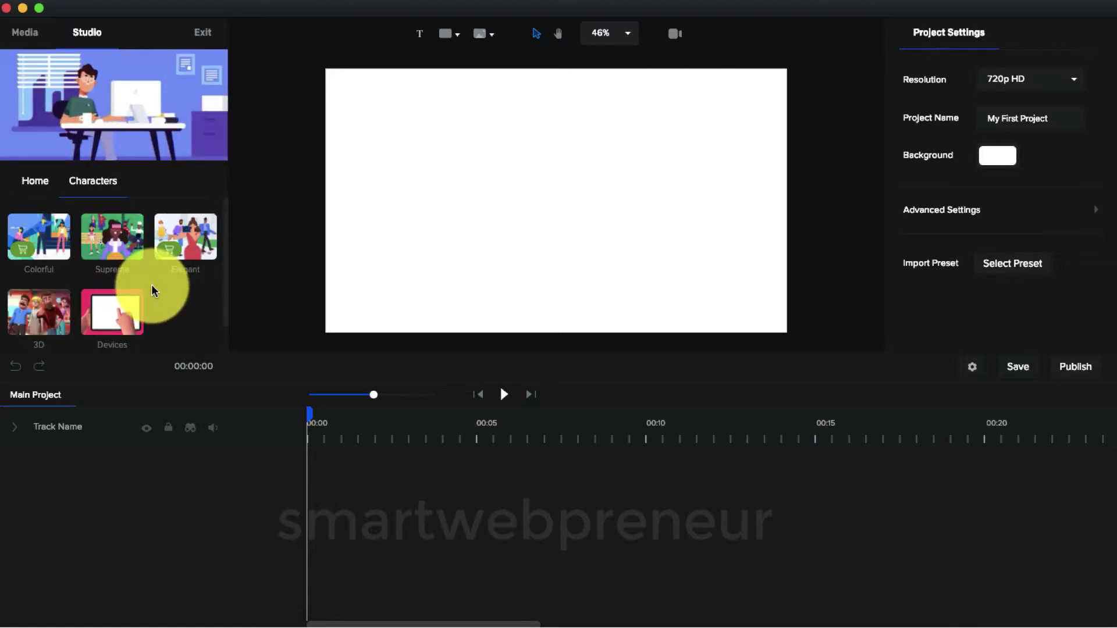
pyautogui.scroll(-1, 151, 285)
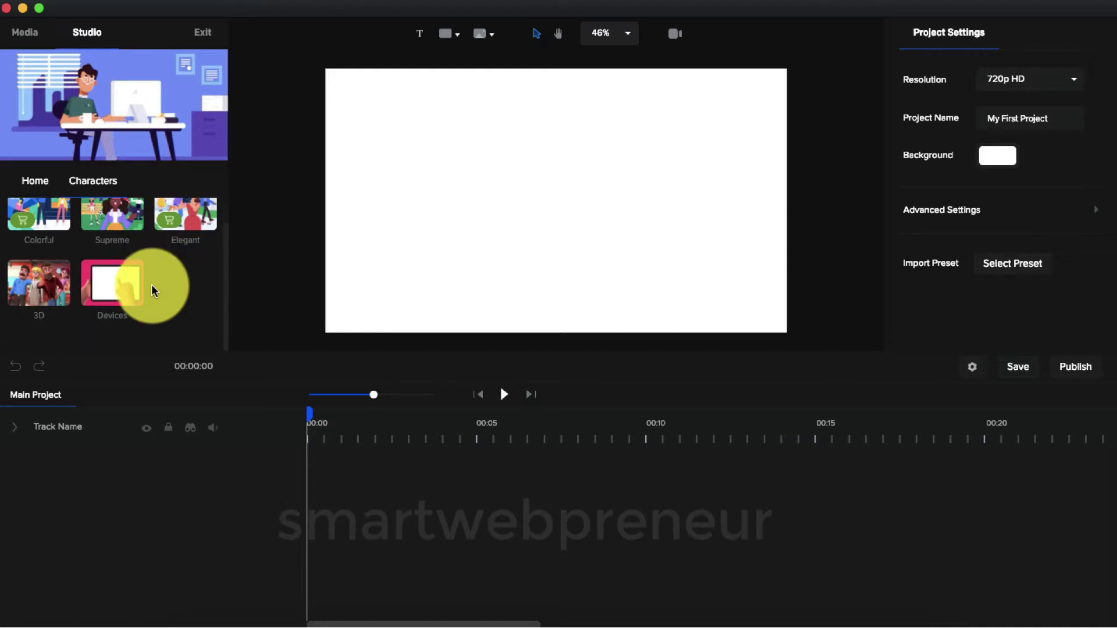
pyautogui.click(54, 294)
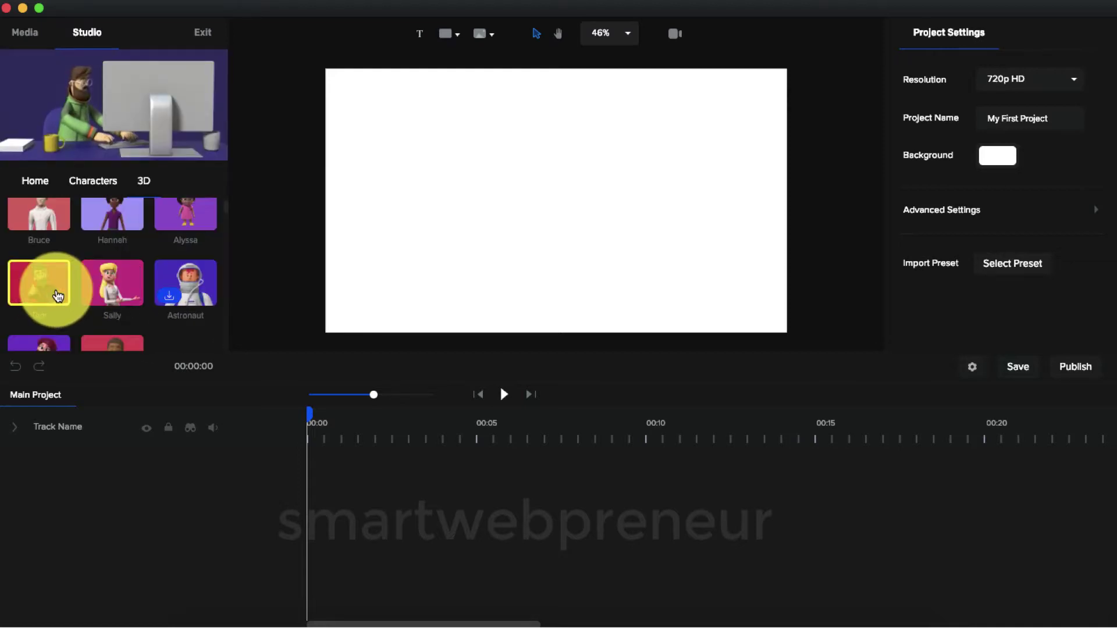
pyautogui.scroll(-3, 157, 299)
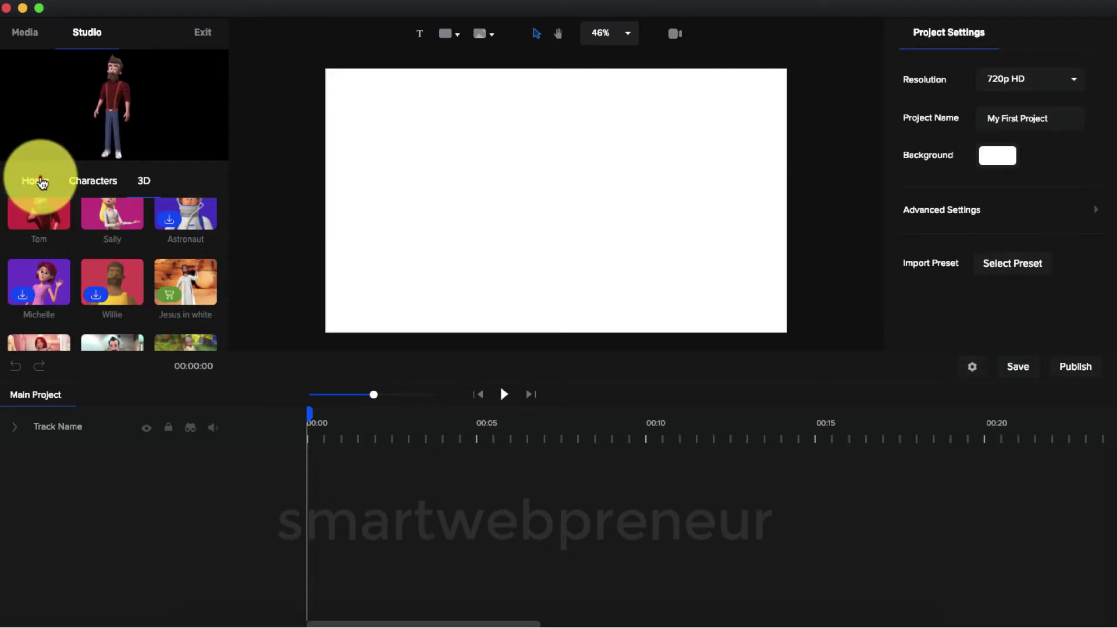
pyautogui.click(41, 182)
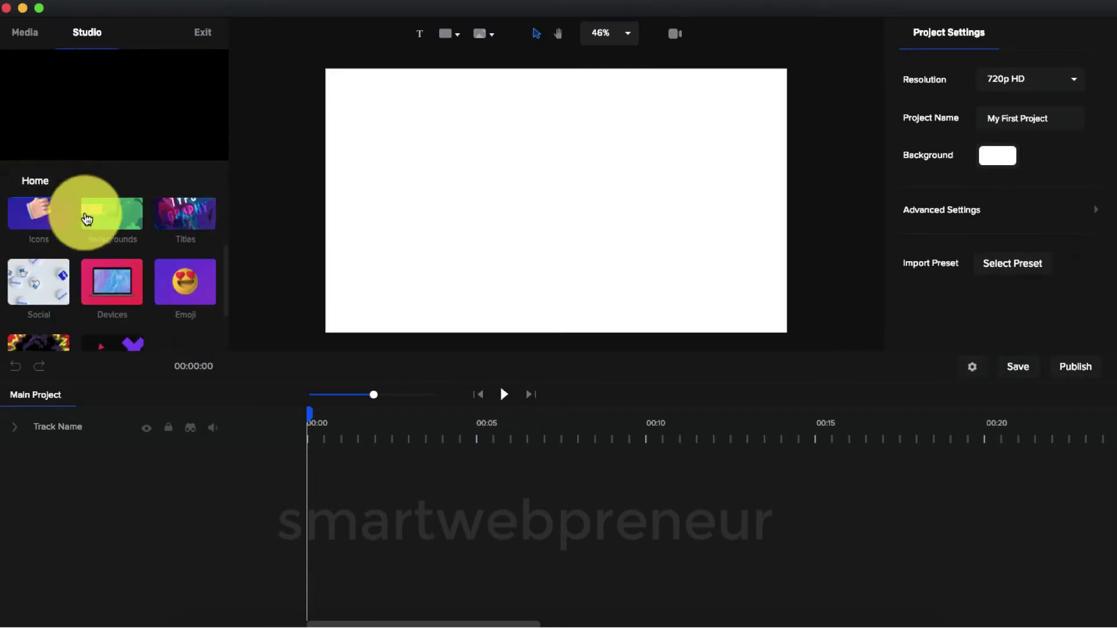
# Drag the 3D Lounge living-room scene from Backgrounds onto the canvas.
pyautogui.click(113, 215)
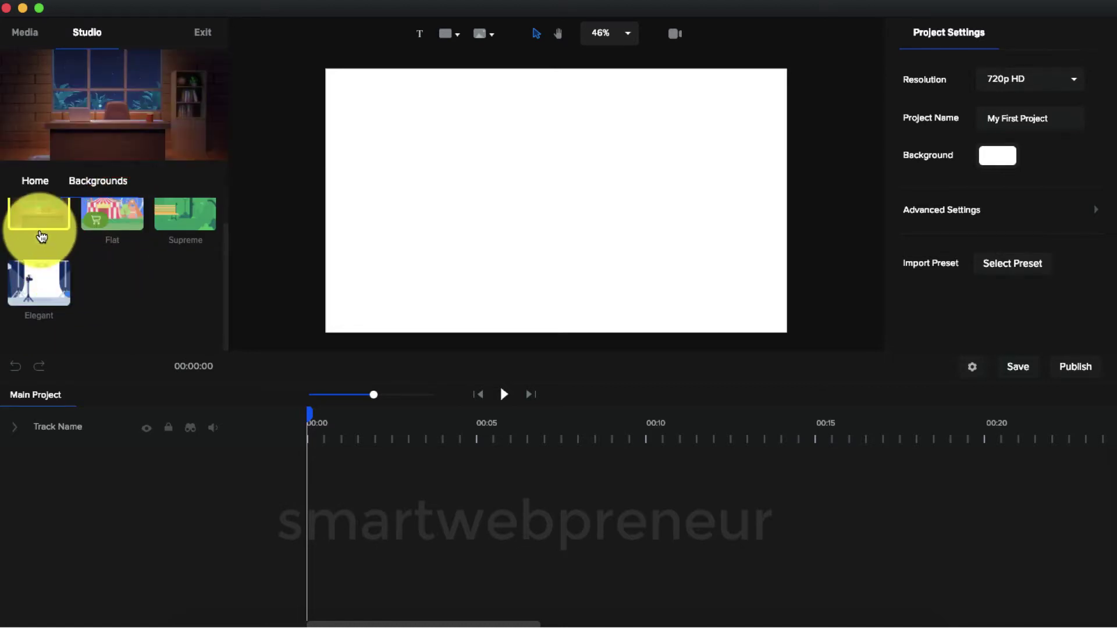
pyautogui.click(40, 232)
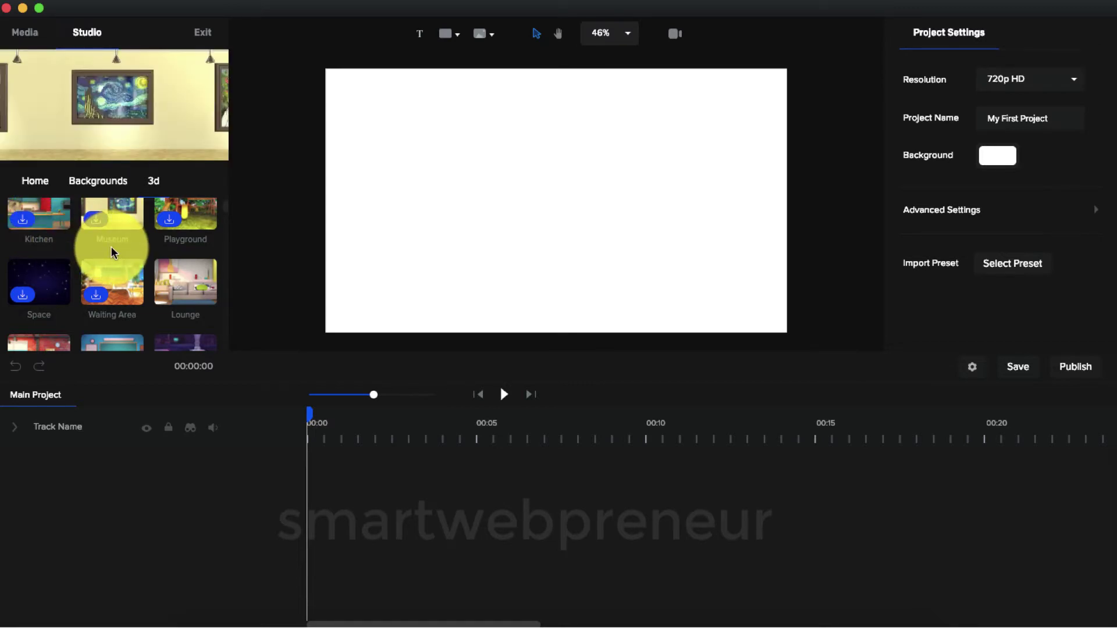
pyautogui.scroll(-1, 145, 250)
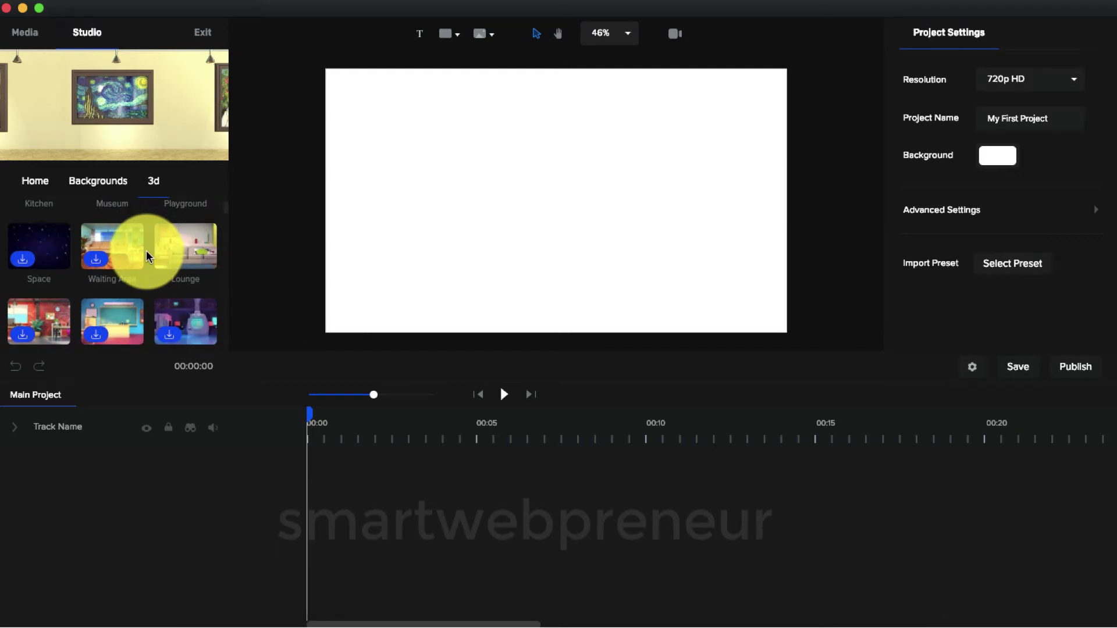
pyautogui.moveTo(177, 247); pyautogui.dragTo(441, 230)
pyautogui.scroll(3, 201, 198)
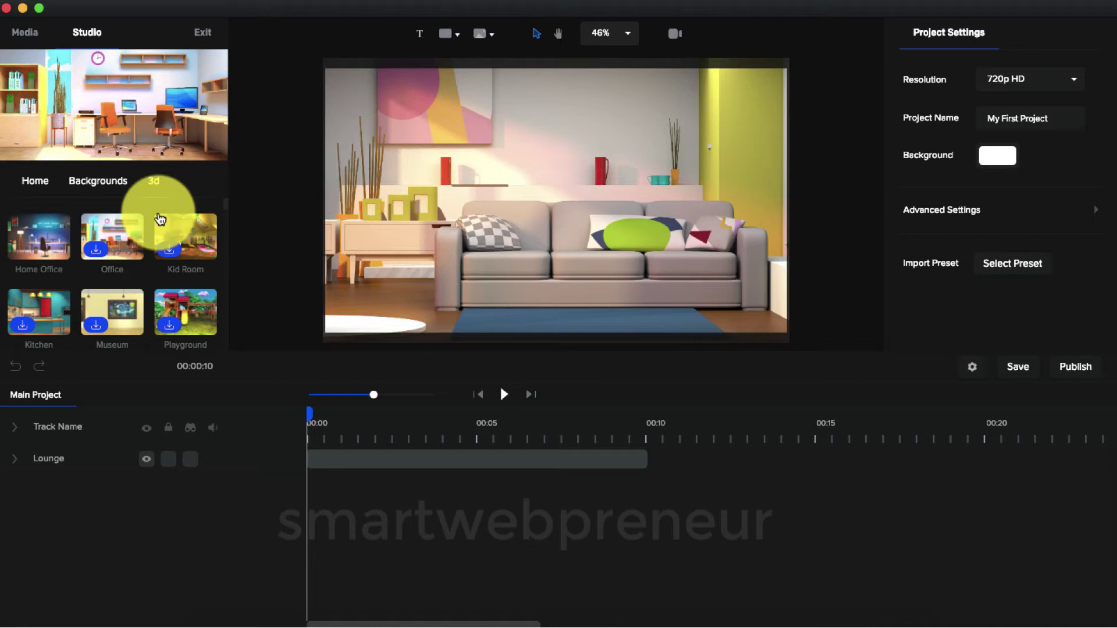
pyautogui.click(33, 189)
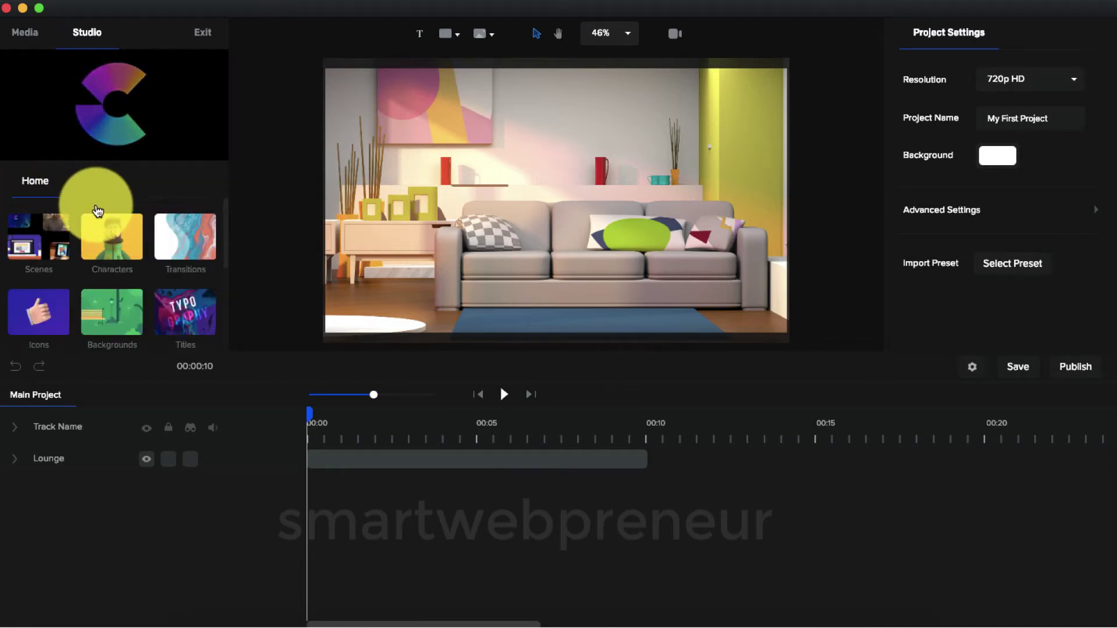
# Add the 3D character Tom, scale him to 55, and move him right of the couch.
pyautogui.click(109, 244)
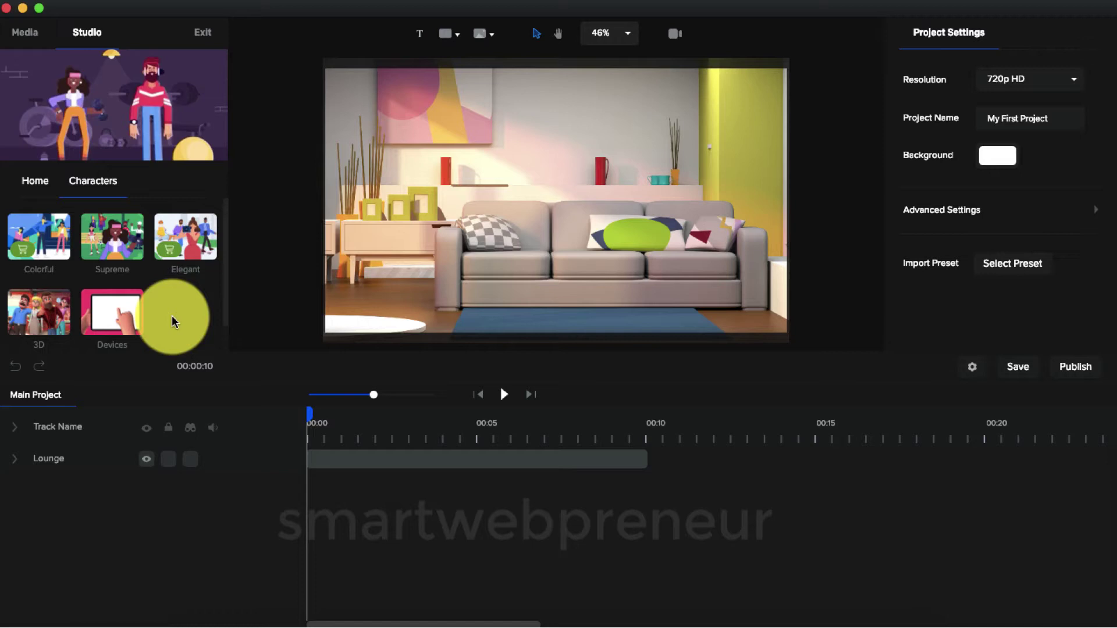
pyautogui.click(41, 323)
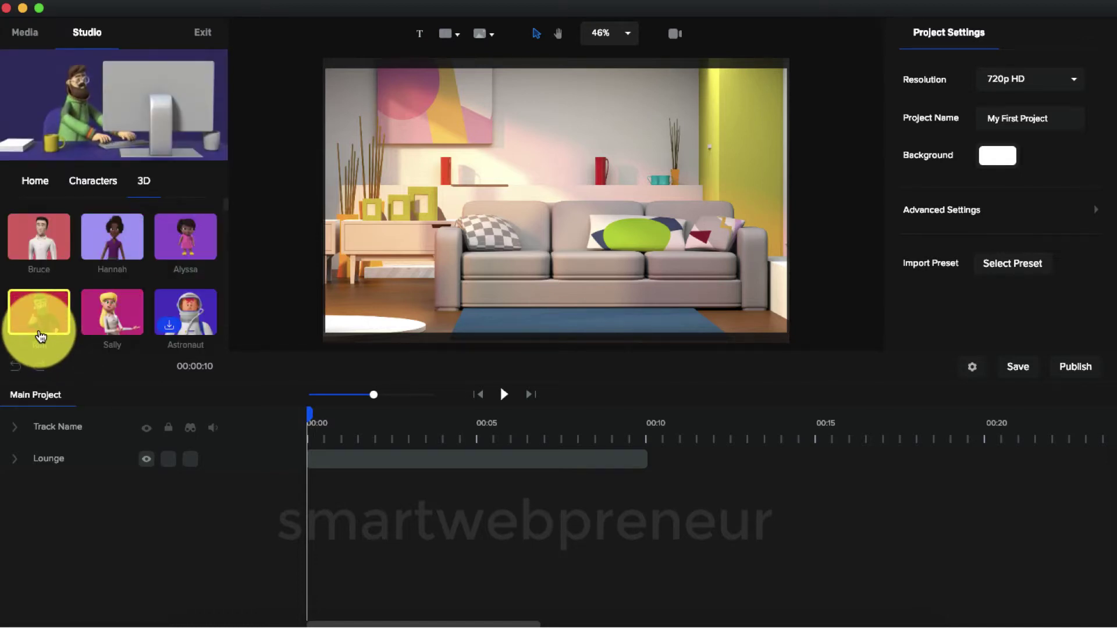
pyautogui.scroll(-2, 106, 279)
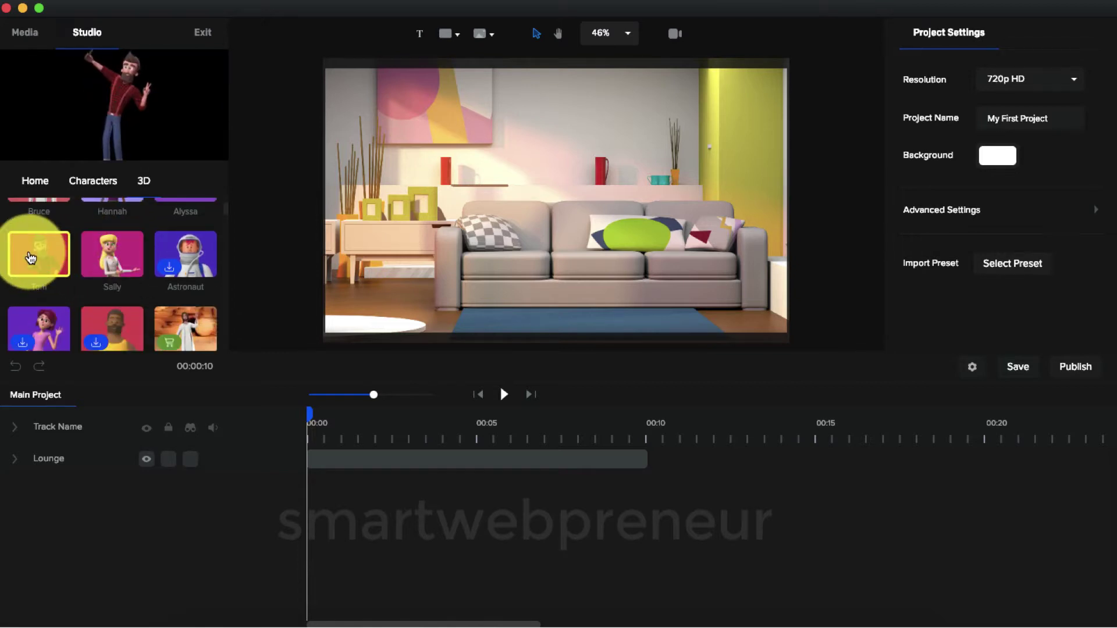
pyautogui.moveTo(30, 258)
pyautogui.mouseDown()
pyautogui.moveTo(362, 213)
pyautogui.moveTo(568, 224)
pyautogui.mouseUp()
pyautogui.moveTo(654, 67)
pyautogui.mouseDown()
pyautogui.moveTo(581, 170)
pyautogui.moveTo(616, 114)
pyautogui.mouseUp()
pyautogui.click(548, 199)
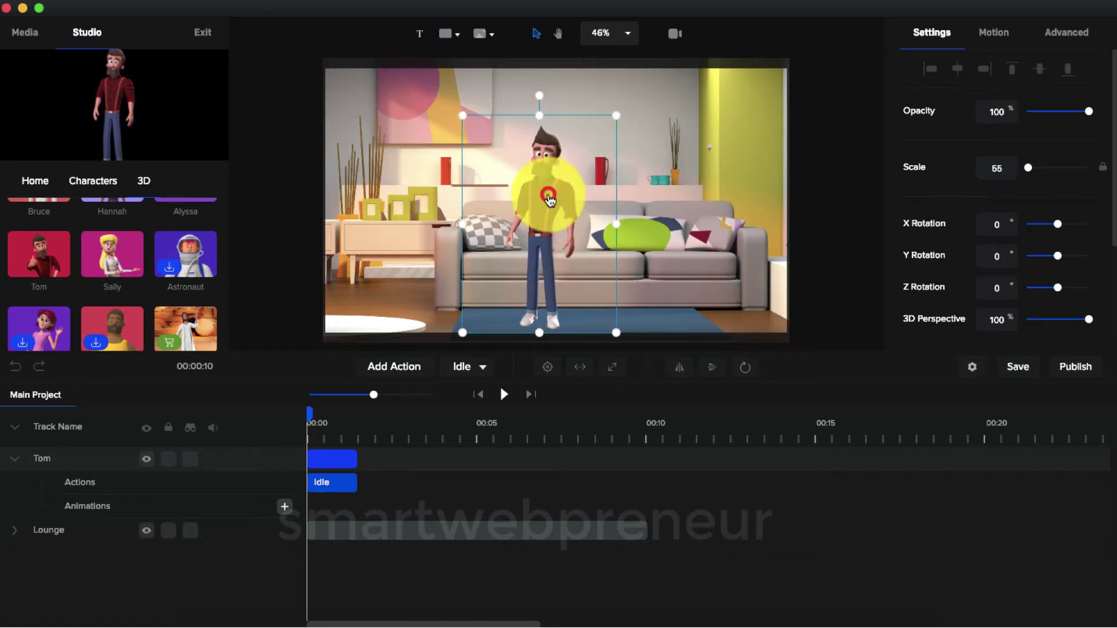
pyautogui.moveTo(549, 199); pyautogui.dragTo(643, 194)
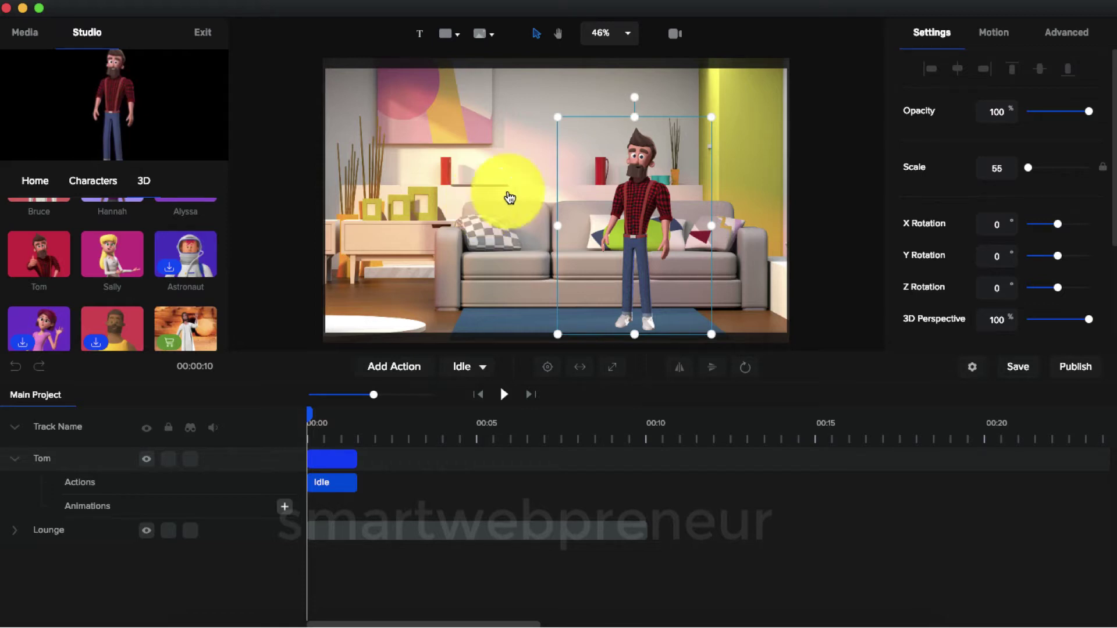
# Browse Tom's action list from Angry to Waving, closing it with Idle kept.
pyautogui.click(506, 198)
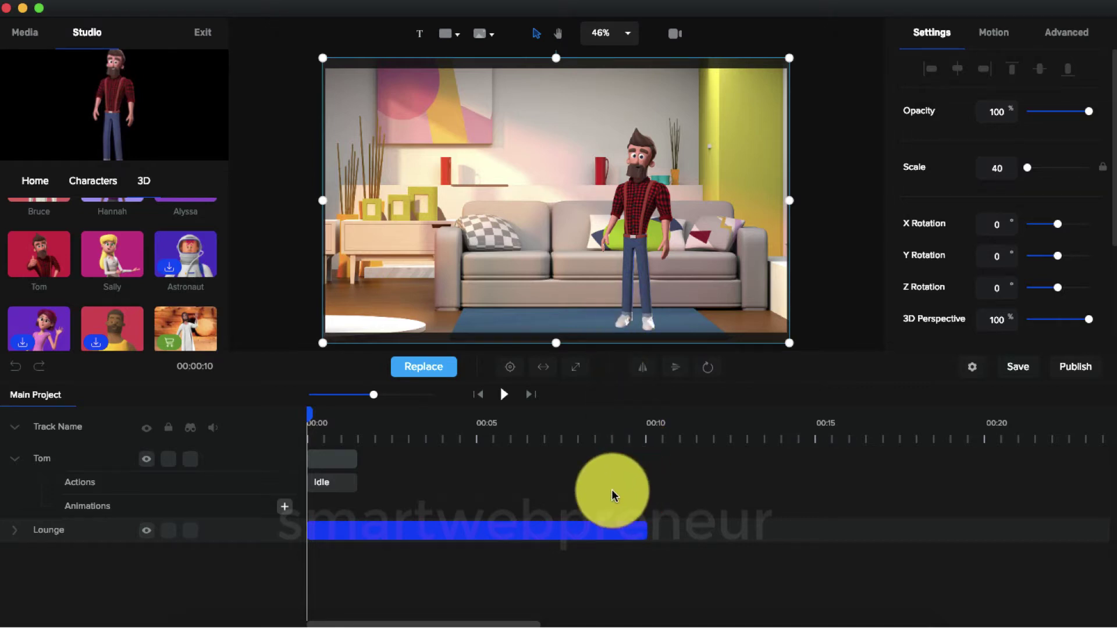
pyautogui.click(22, 465)
pyautogui.click(437, 366)
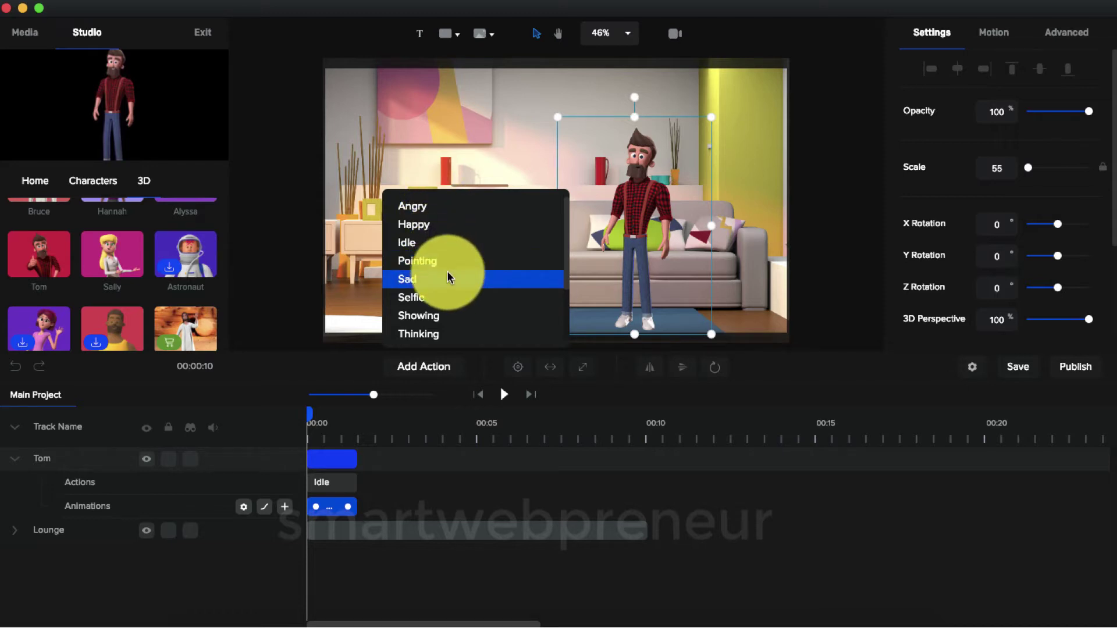
pyautogui.scroll(-3, 449, 308)
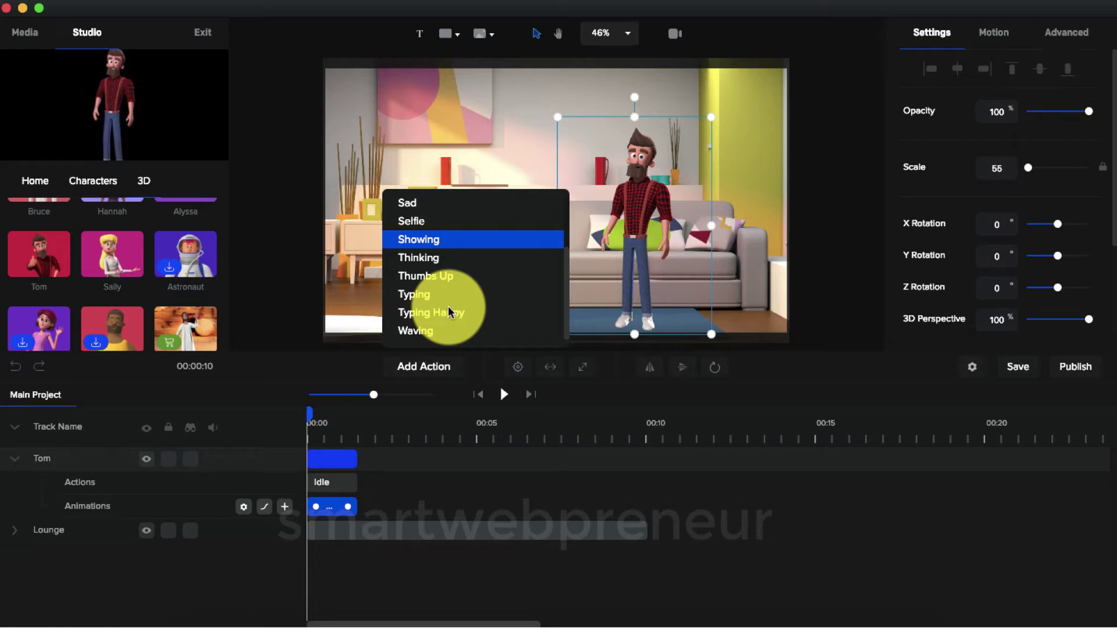
pyautogui.click(448, 313)
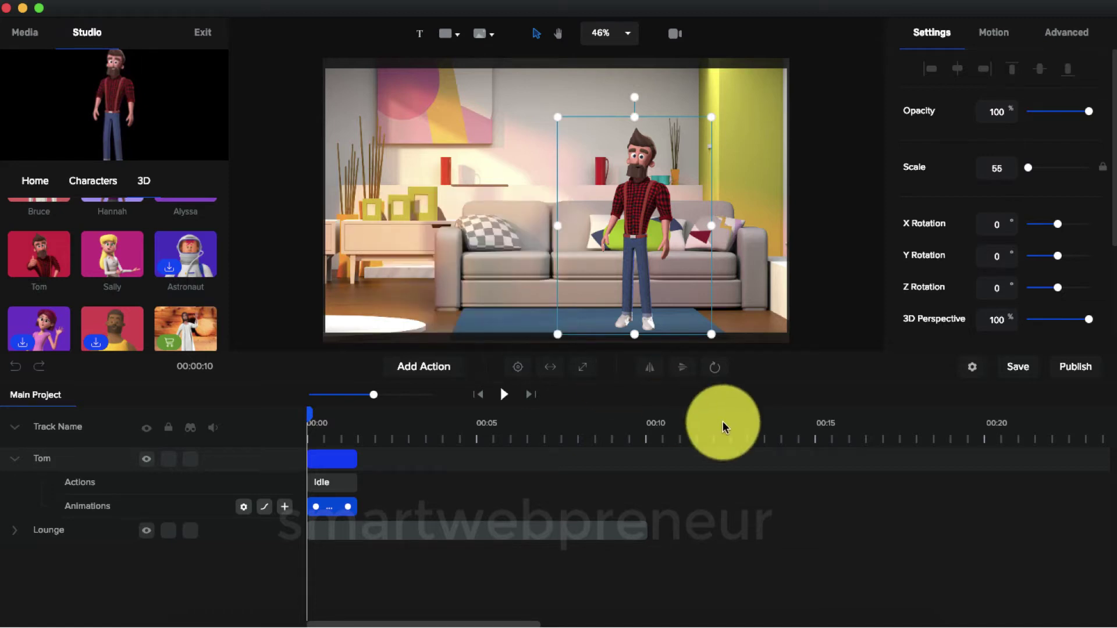
# Add the 3D character Alyssa, shrink her to scale 40, and place her left of the couch.
pyautogui.click(736, 486)
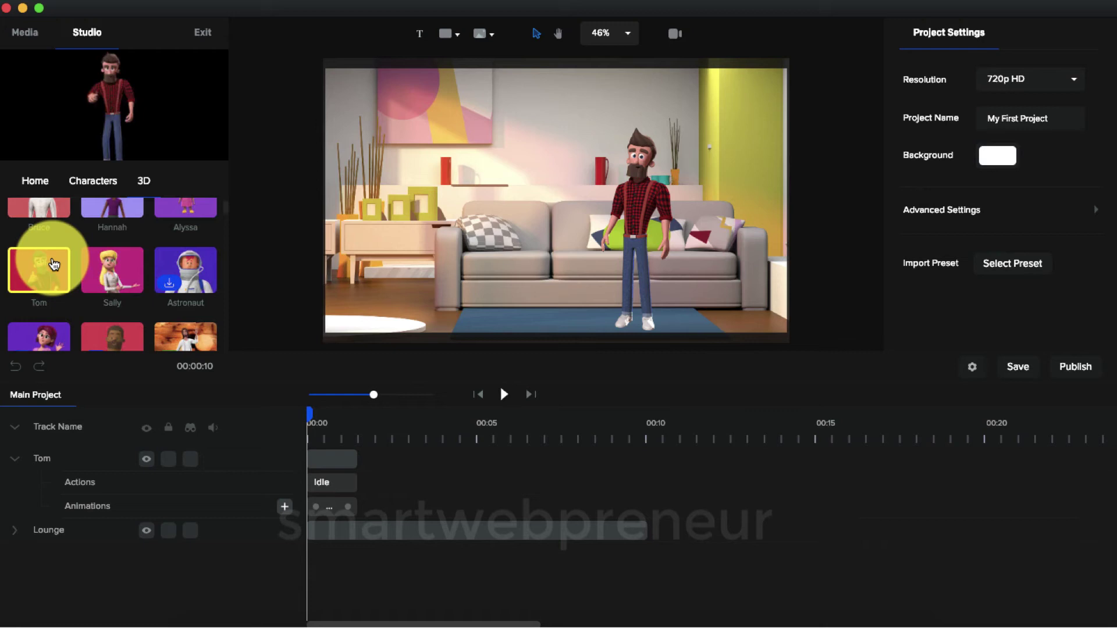
pyautogui.scroll(2, 53, 264)
pyautogui.moveTo(178, 236); pyautogui.dragTo(449, 270)
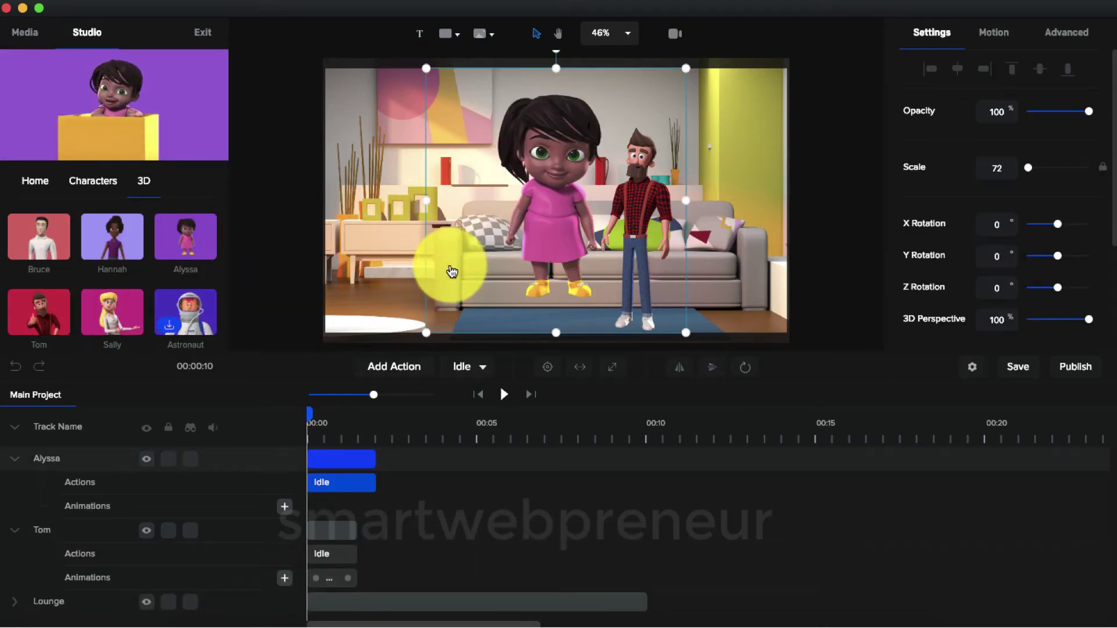
pyautogui.click(427, 67)
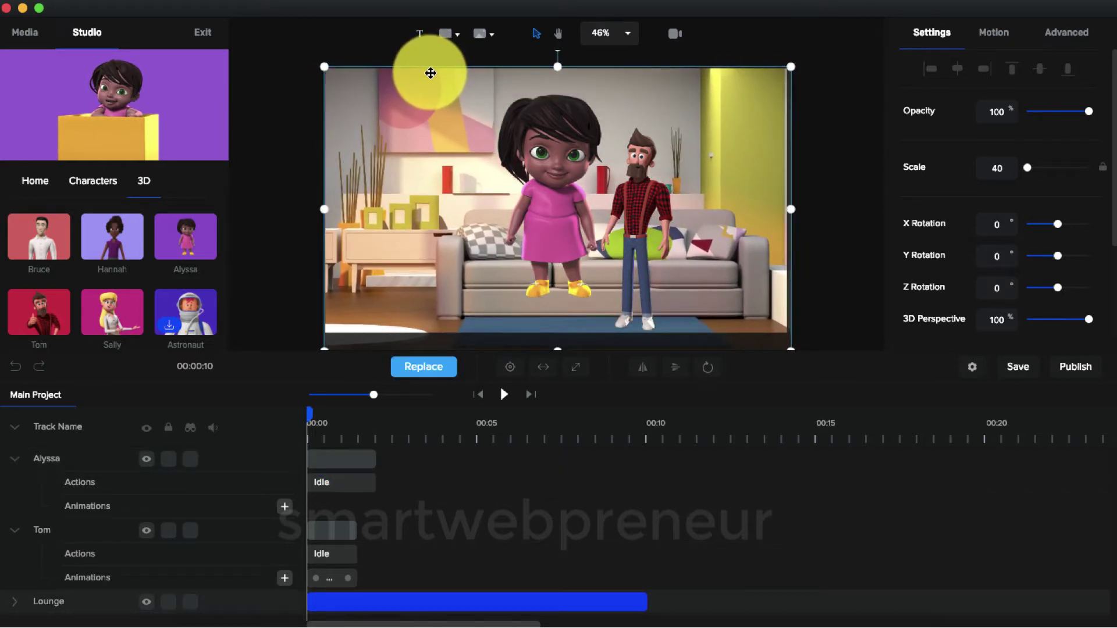
pyautogui.click(535, 160)
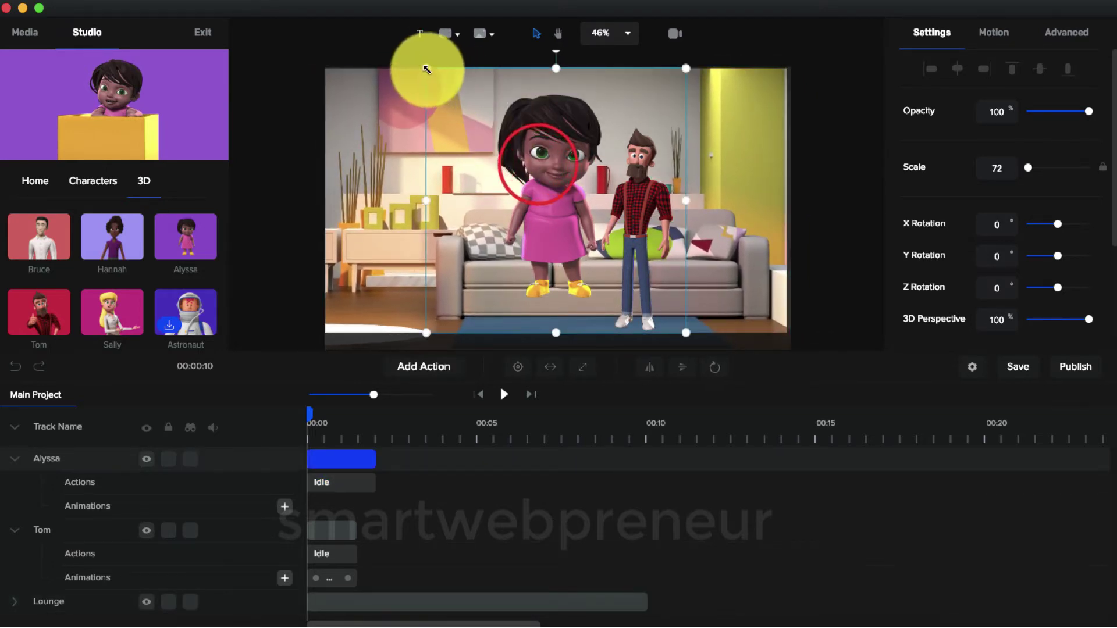
pyautogui.moveTo(427, 68); pyautogui.dragTo(542, 186)
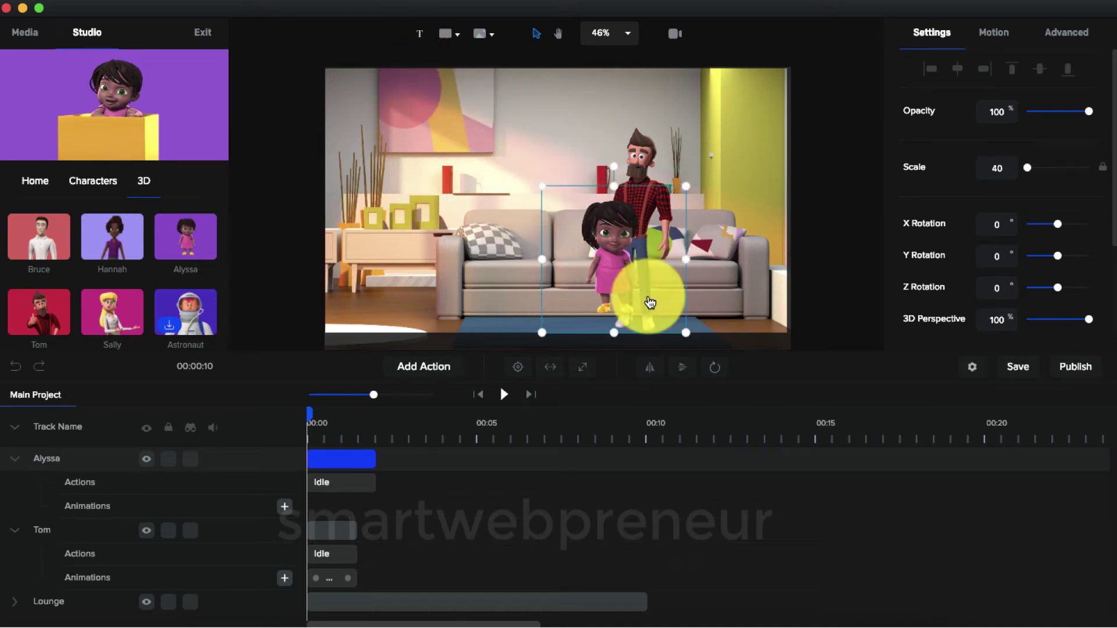
pyautogui.moveTo(617, 274); pyautogui.dragTo(502, 284)
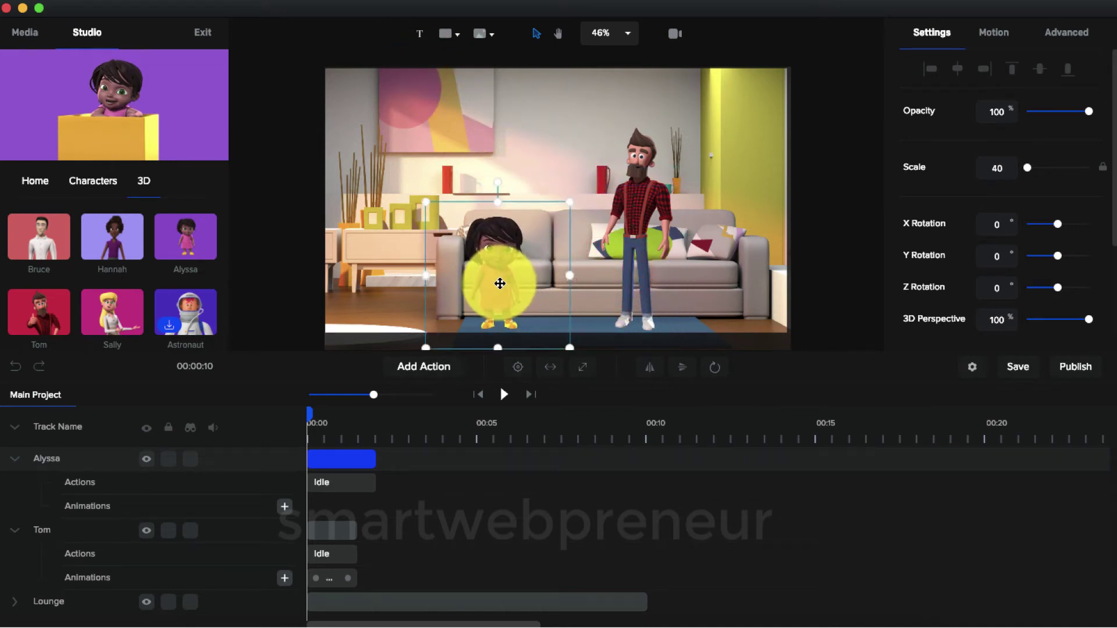
# Move Tom further right, center Alyssa on the couch, and add Bruce.
pyautogui.click(669, 537)
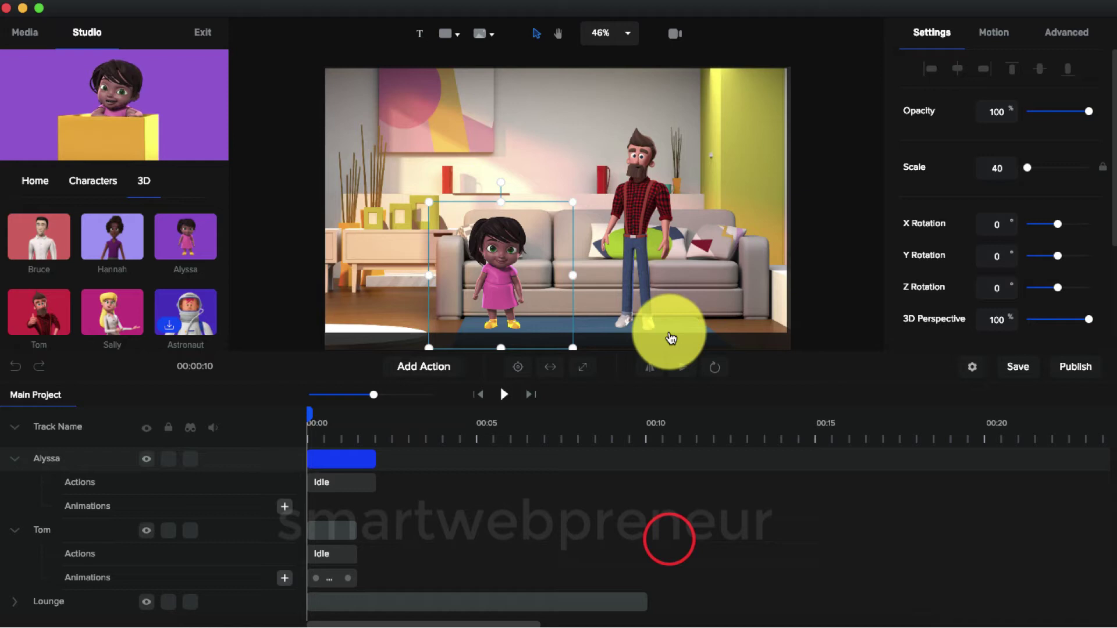
pyautogui.click(643, 249)
pyautogui.moveTo(640, 206); pyautogui.dragTo(720, 206)
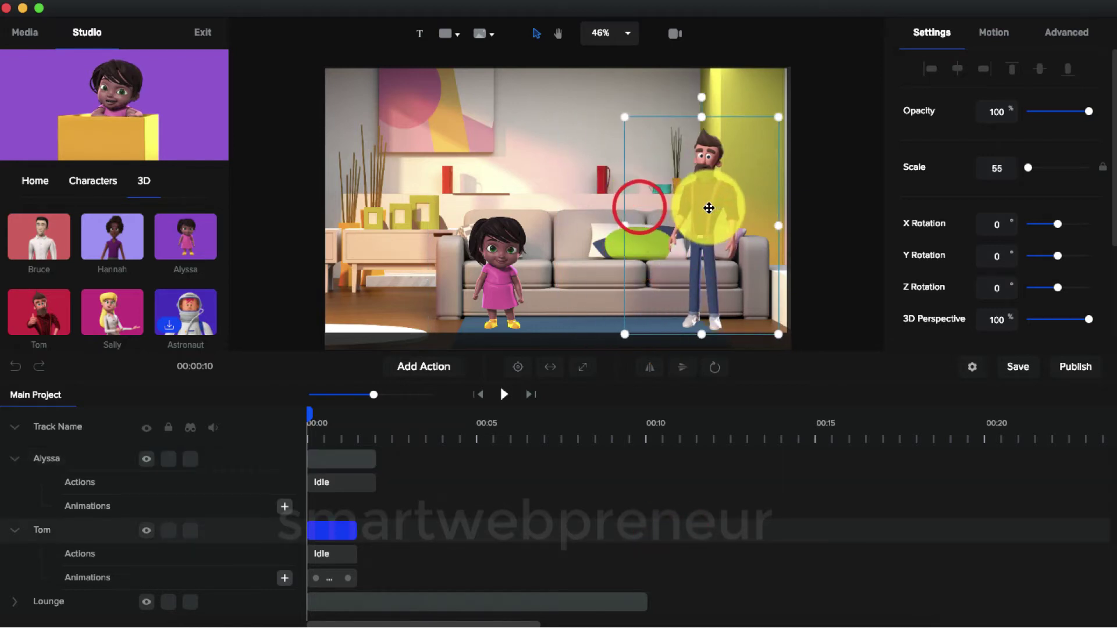
pyautogui.click(494, 255)
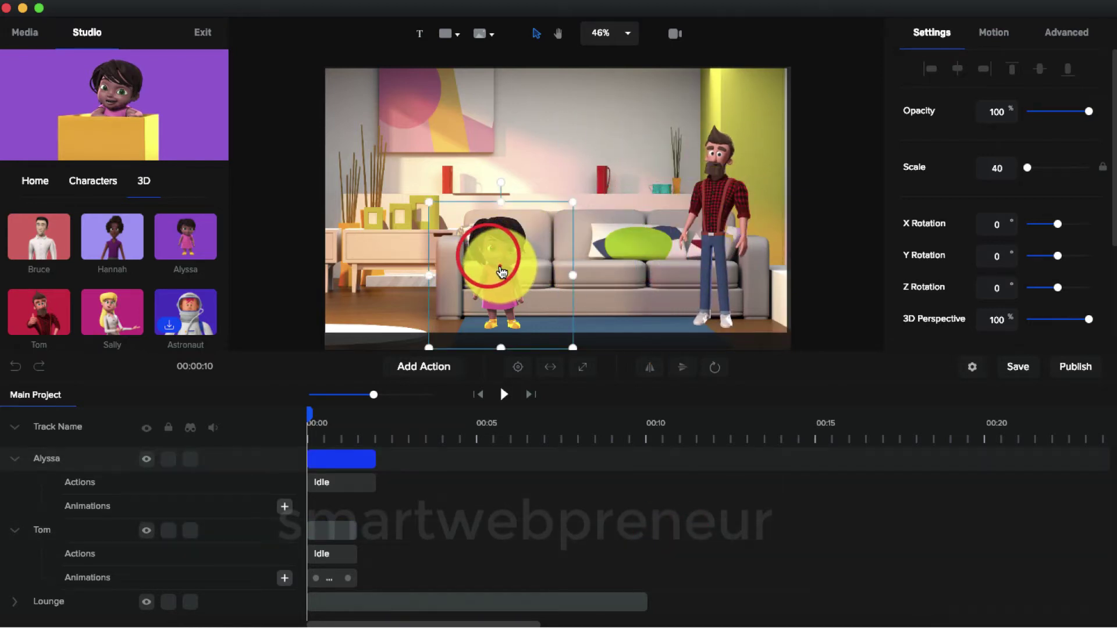
pyautogui.moveTo(500, 265); pyautogui.dragTo(570, 265)
pyautogui.click(711, 533)
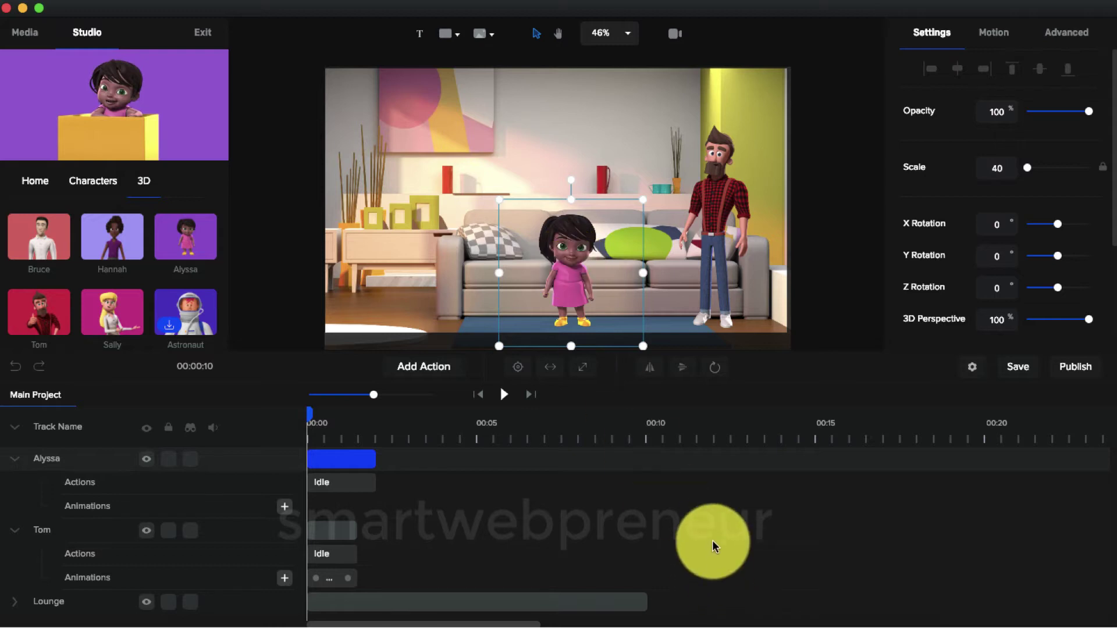
pyautogui.moveTo(44, 243); pyautogui.dragTo(411, 227)
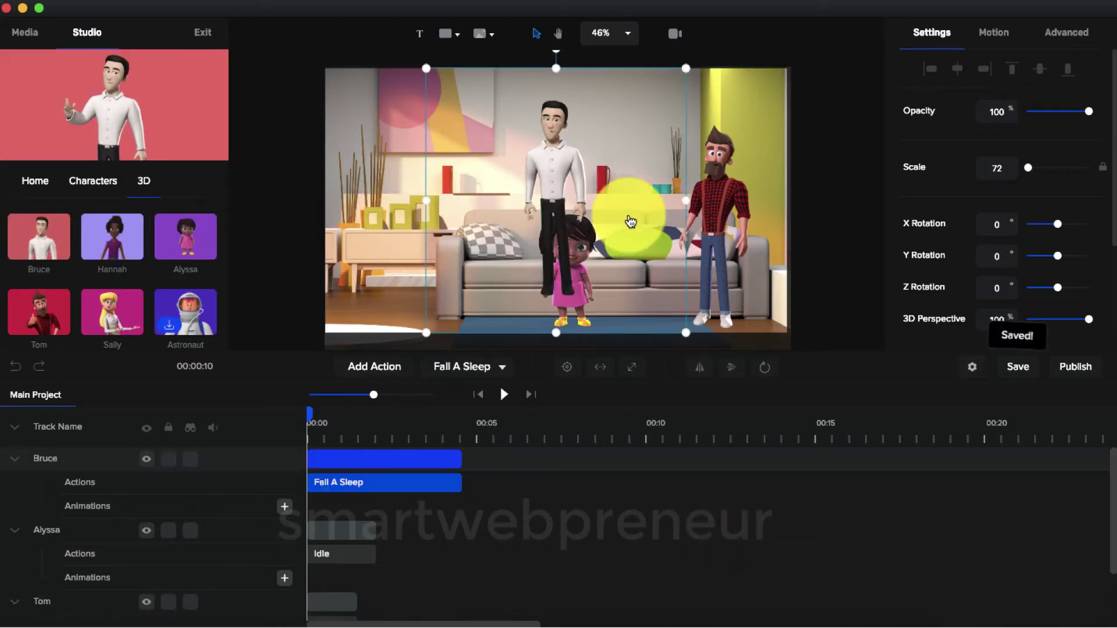
# Move Bruce near the plant and assign Riding On Scooter, Playing With A Tablet, and Pointing.
pyautogui.click(542, 189)
pyautogui.moveTo(542, 188); pyautogui.dragTo(401, 223)
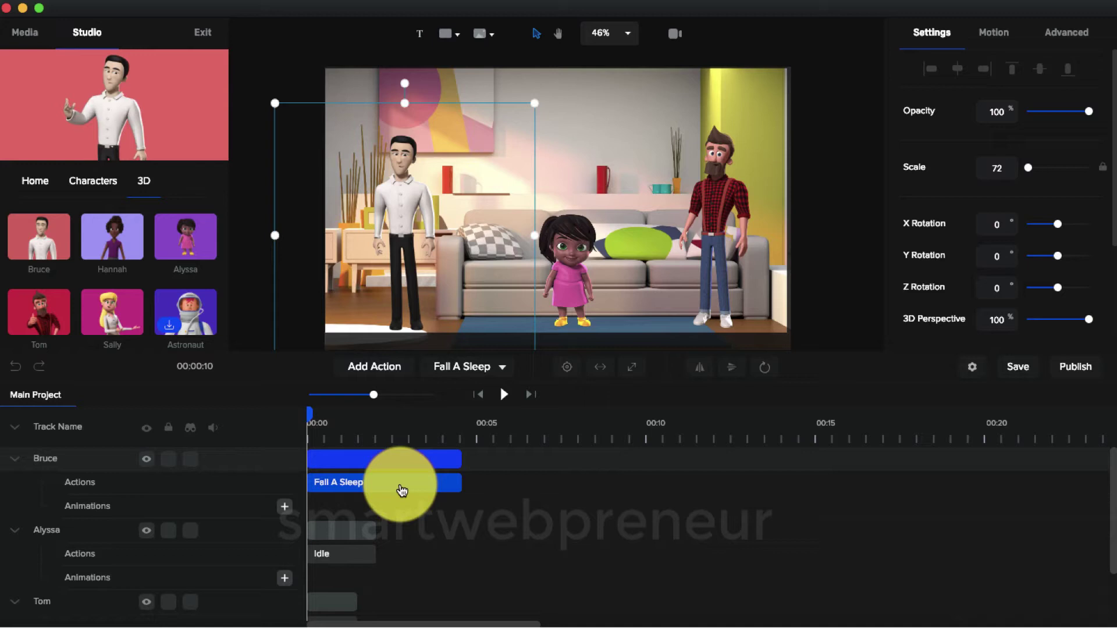
pyautogui.click(391, 374)
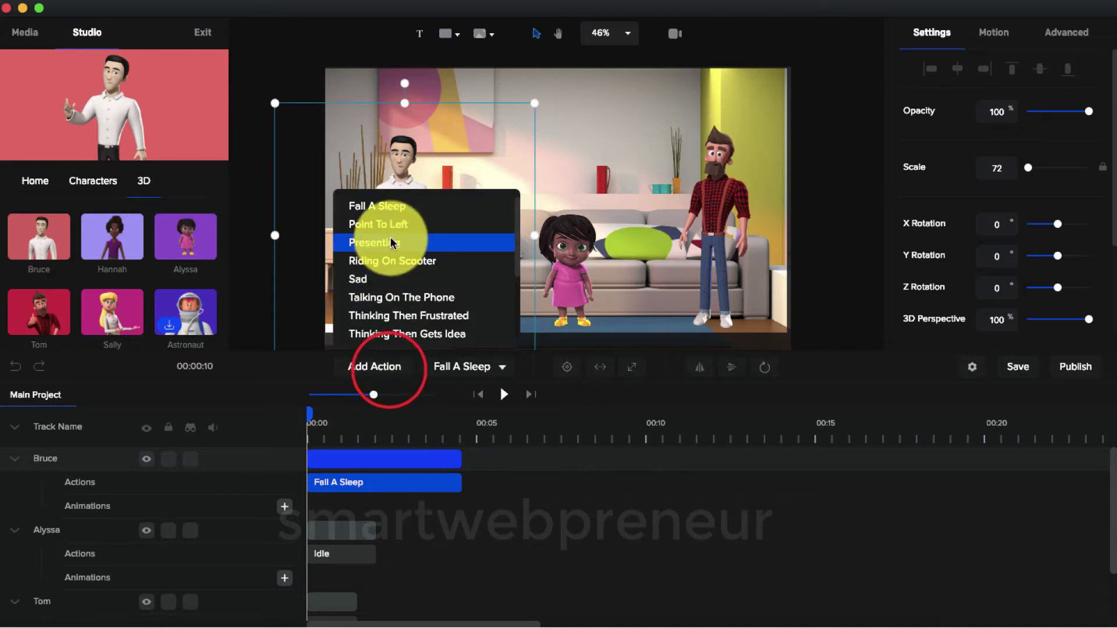
pyautogui.click(392, 261)
pyautogui.click(452, 294)
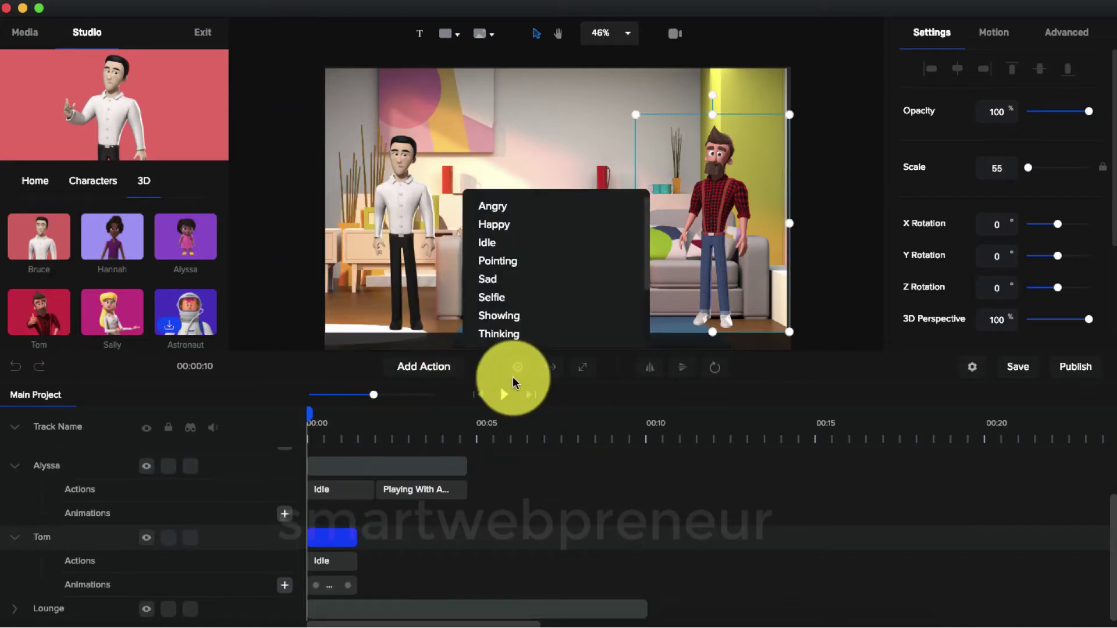
pyautogui.click(499, 257)
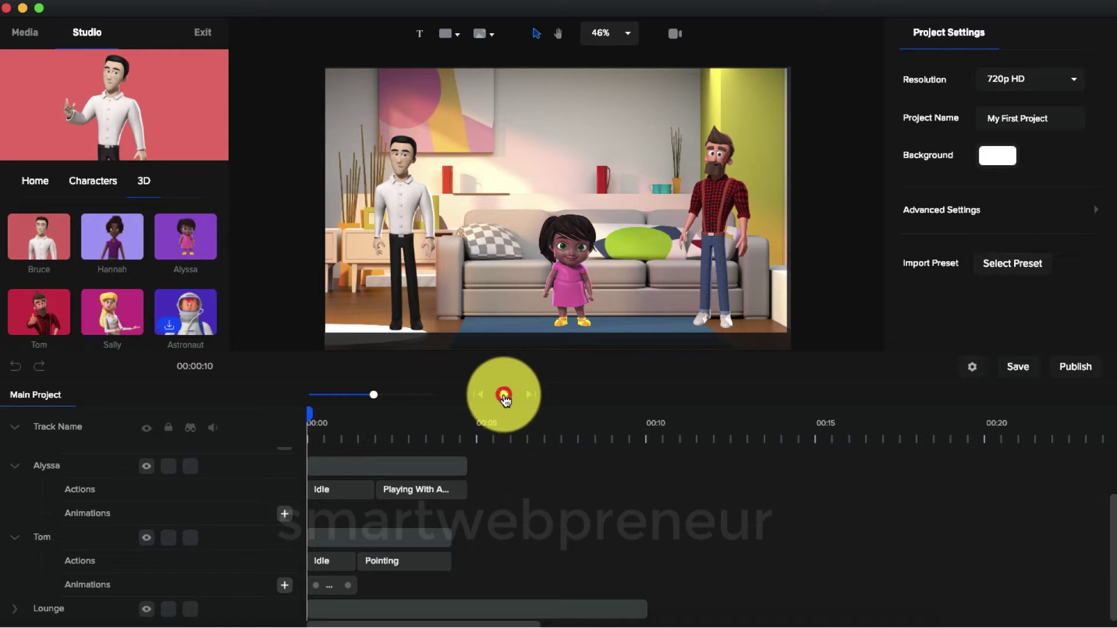
# Play the scene twice to preview the new character actions.
pyautogui.click(504, 398)
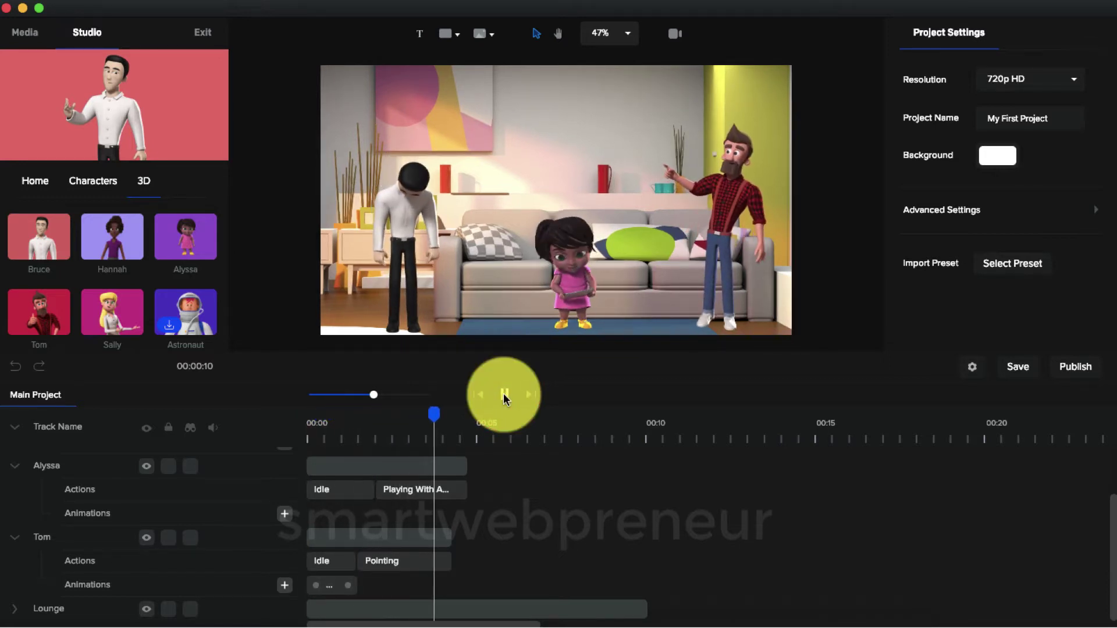
pyautogui.click(273, 467)
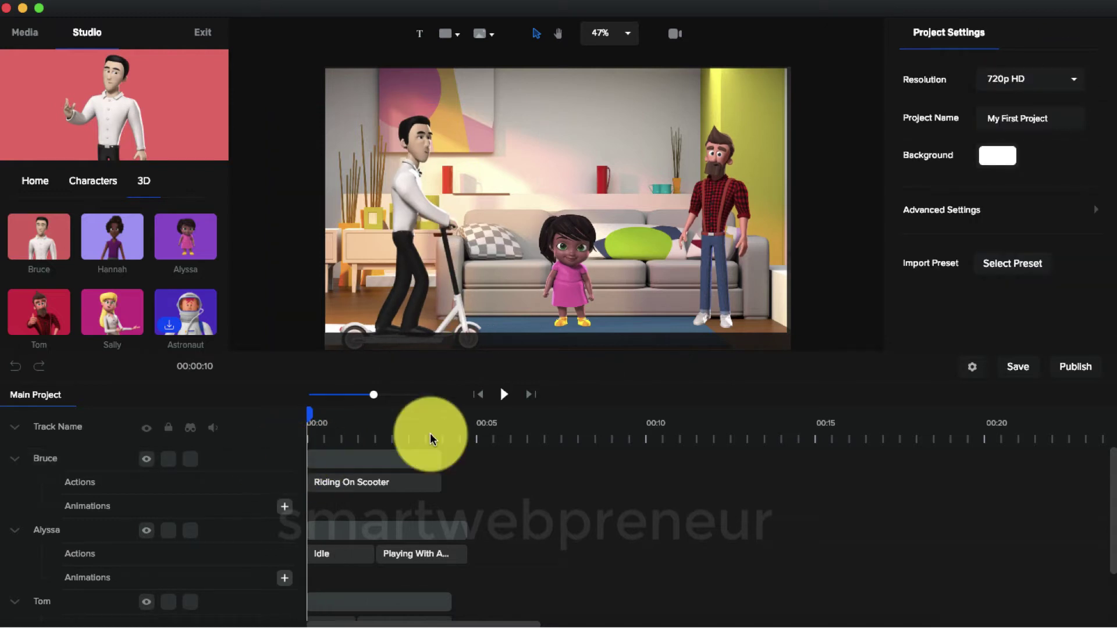
pyautogui.click(504, 394)
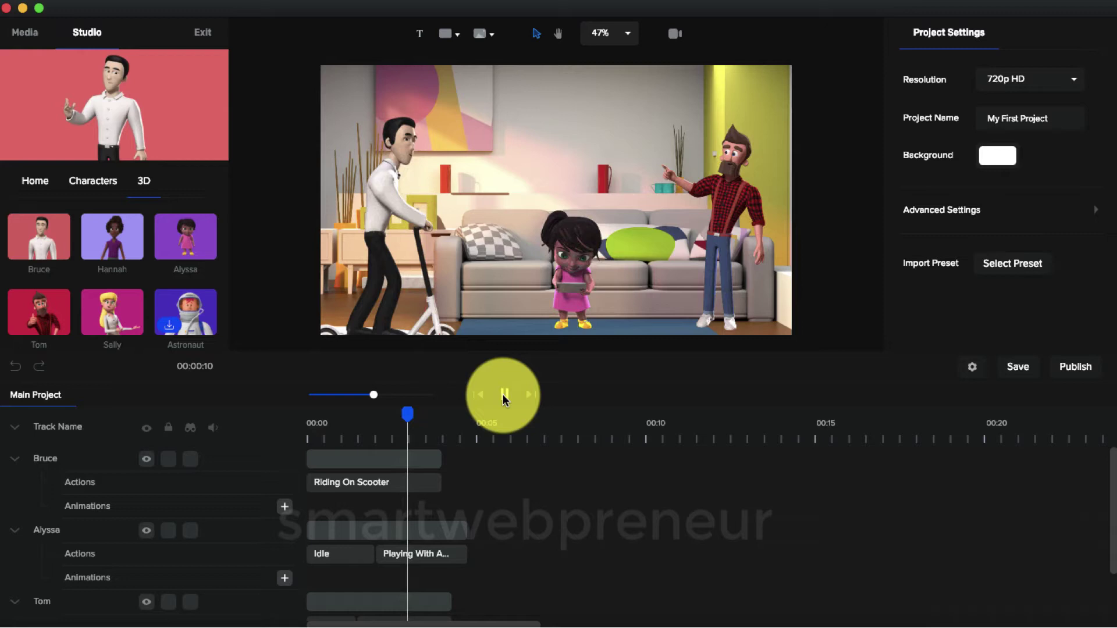
# Browse the stock library's 'nature' image results, then its audio clip list.
pyautogui.doubleClick(499, 237)
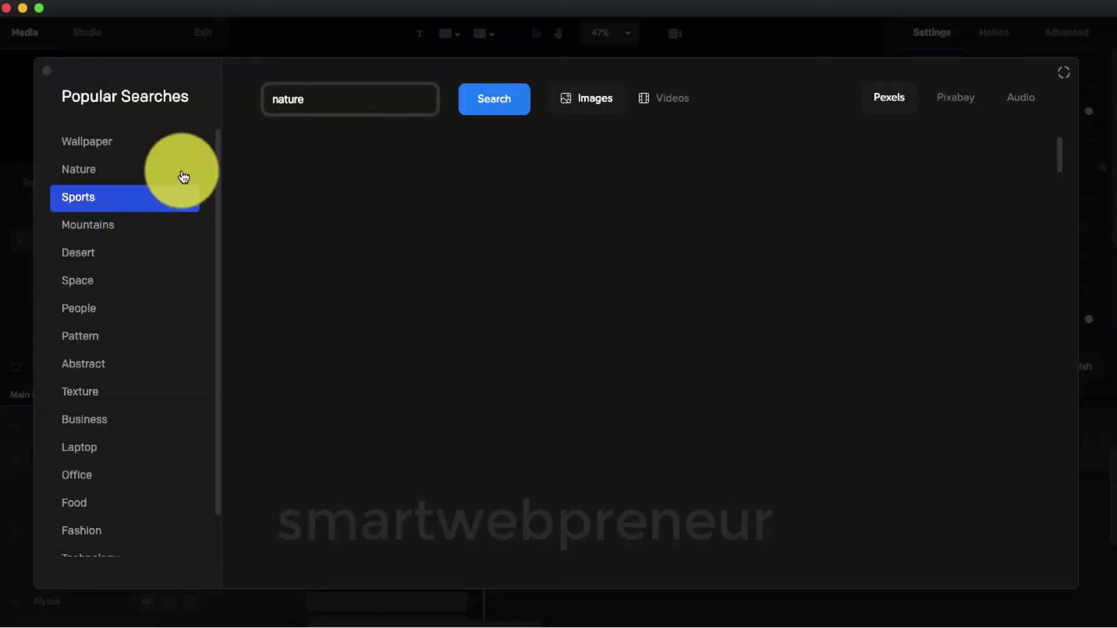
pyautogui.click(877, 98)
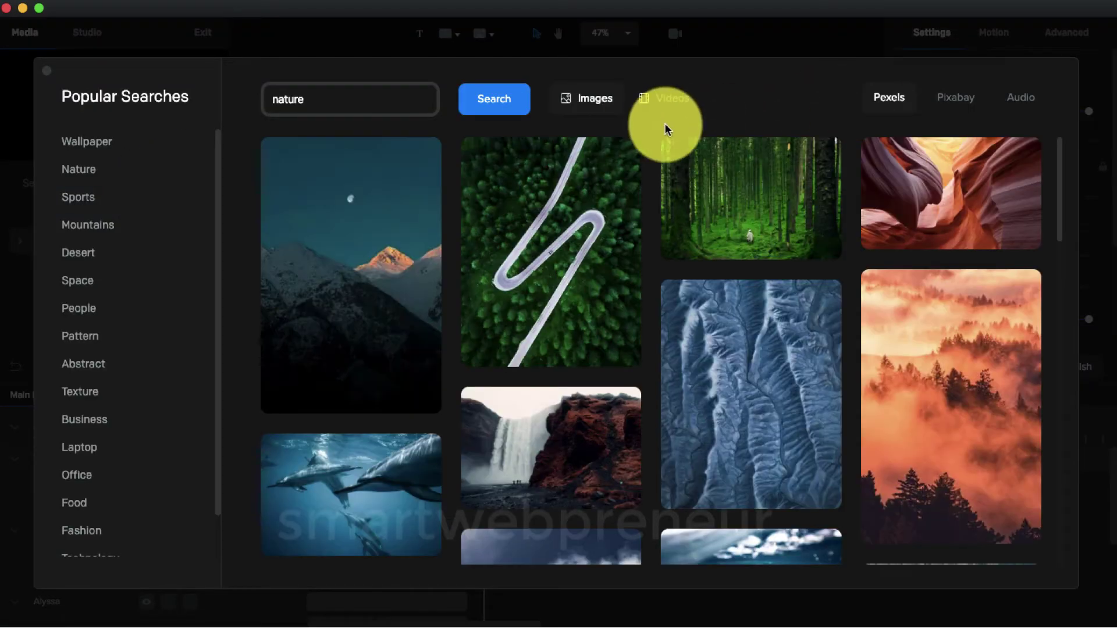
pyautogui.click(1016, 99)
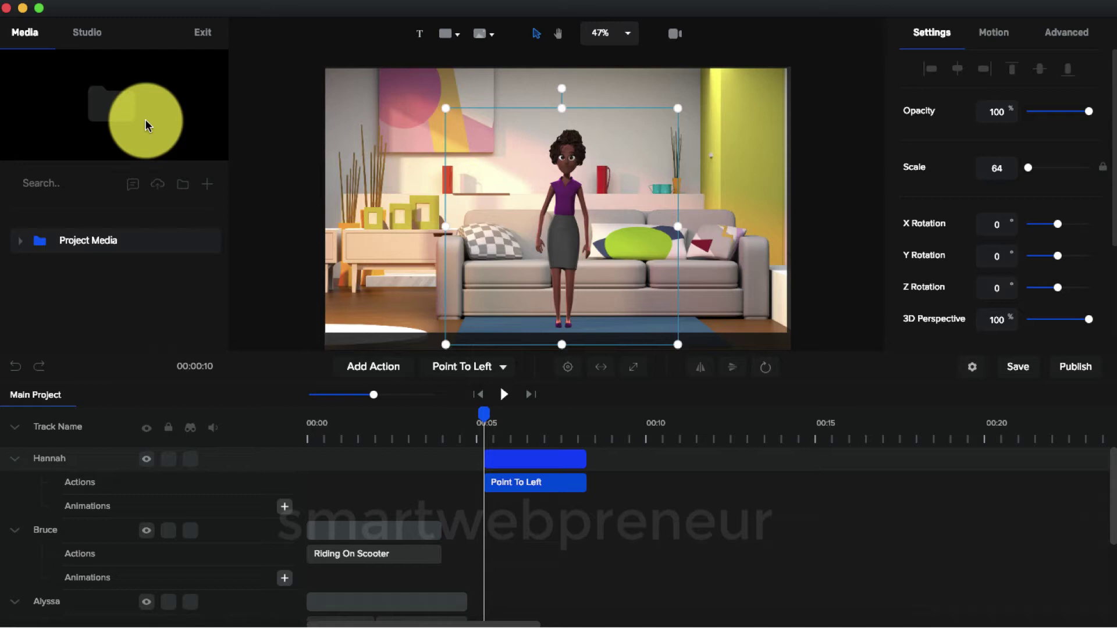
# Download the laughing emoji from Emoji > Classic and place it left of the sofa.
pyautogui.click(88, 33)
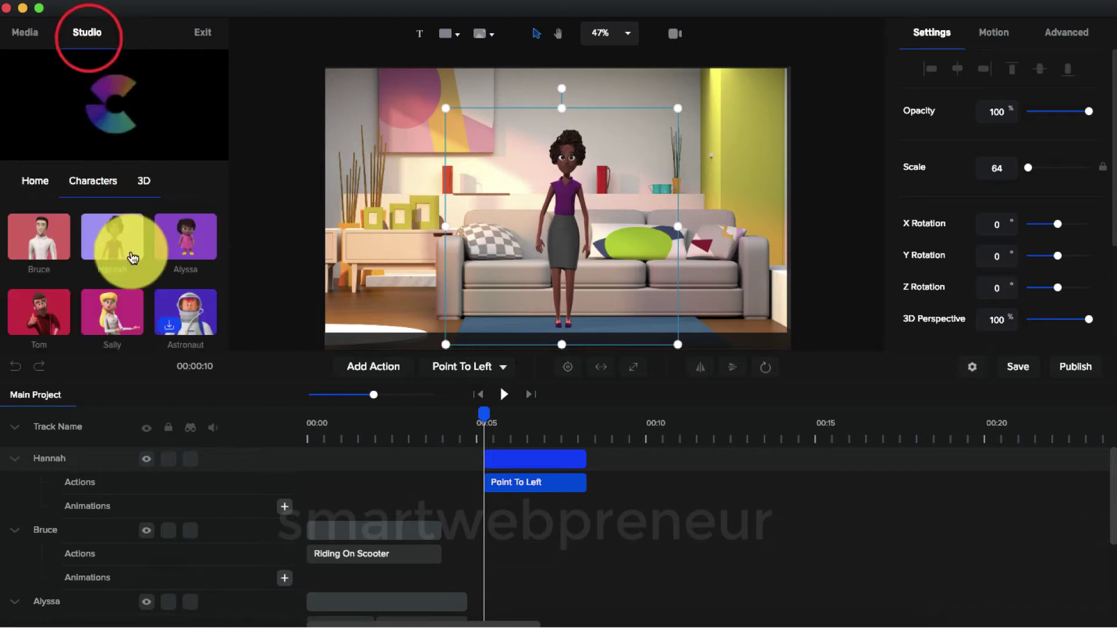
pyautogui.scroll(-4, 140, 281)
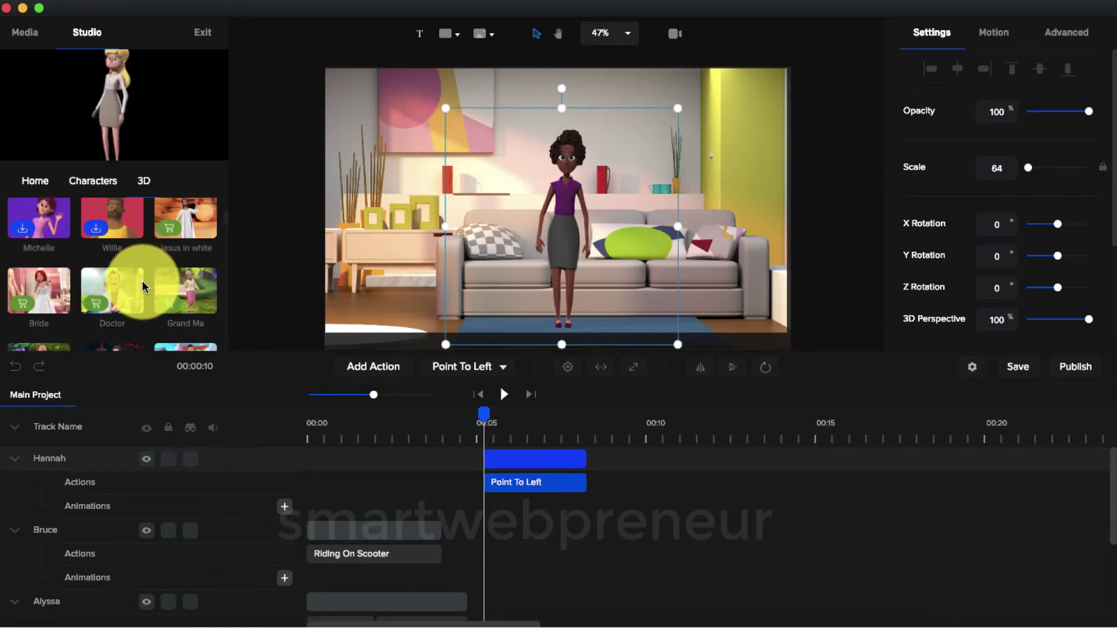
pyautogui.click(35, 180)
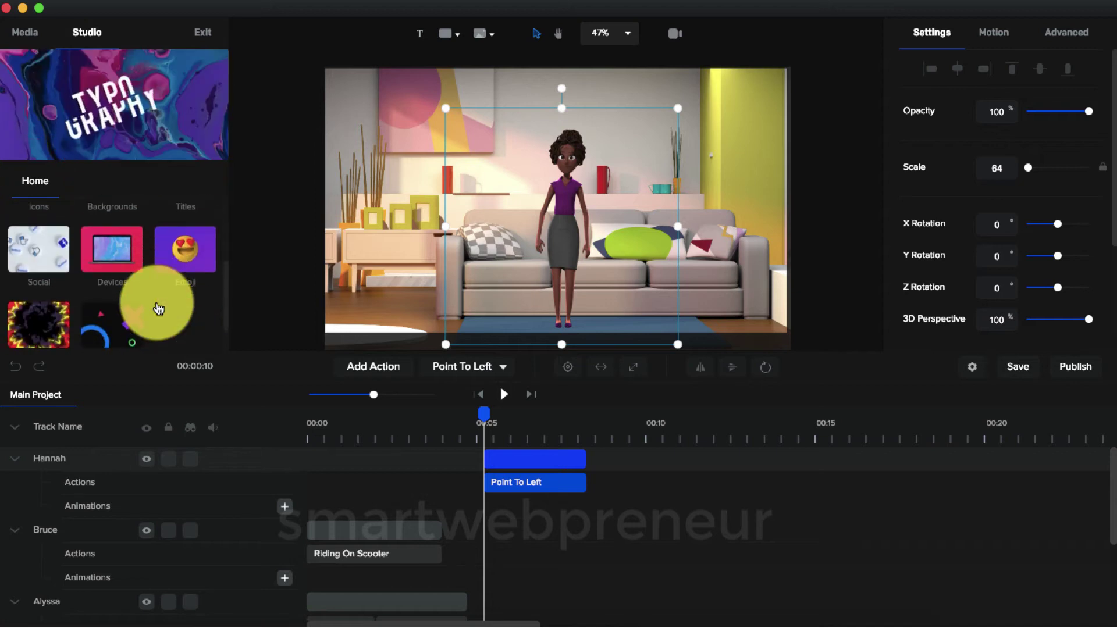
pyautogui.click(179, 240)
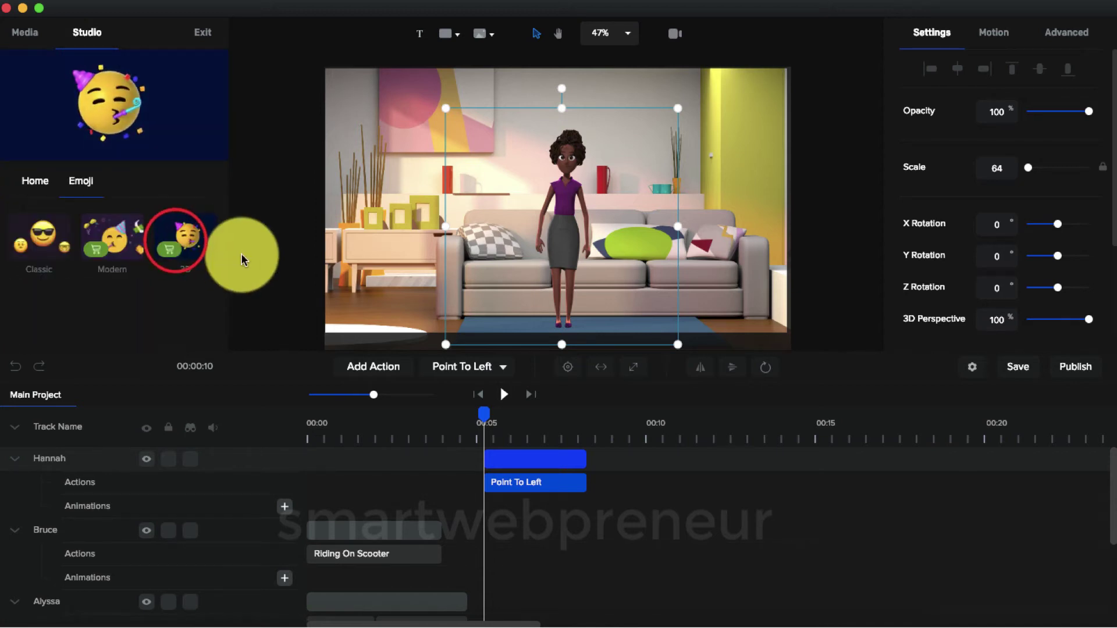
pyautogui.click(42, 236)
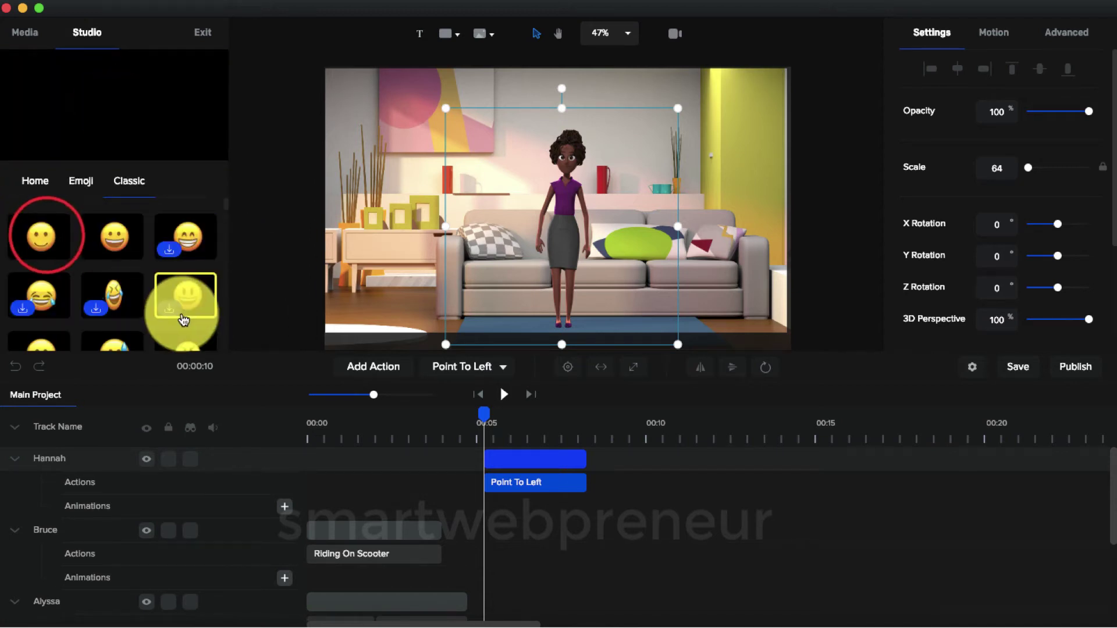
pyautogui.scroll(-1, 137, 270)
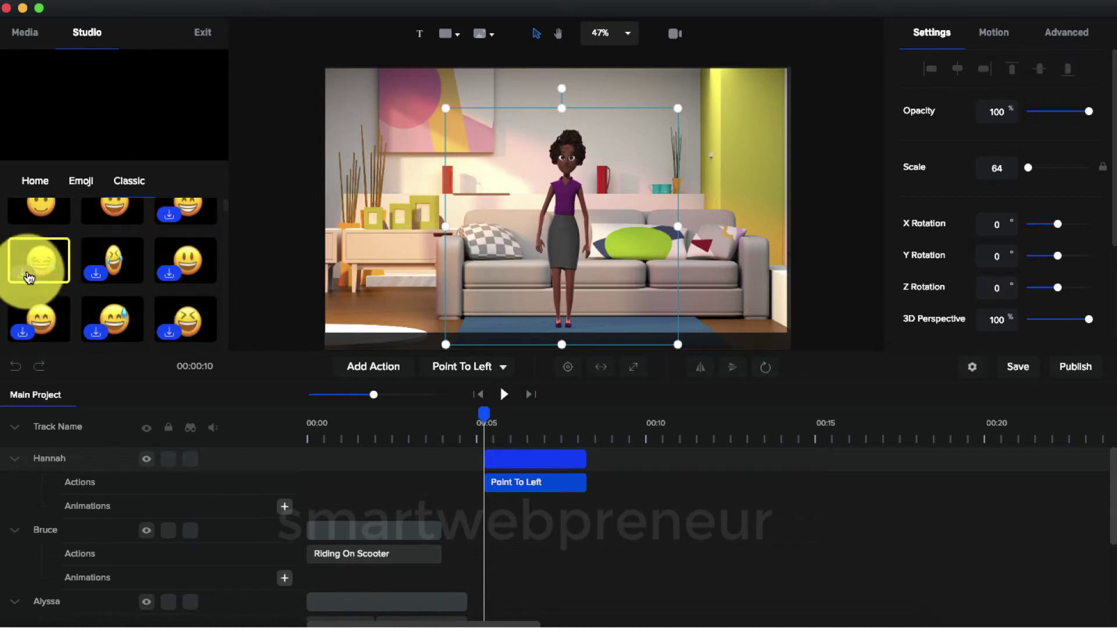
pyautogui.click(26, 276)
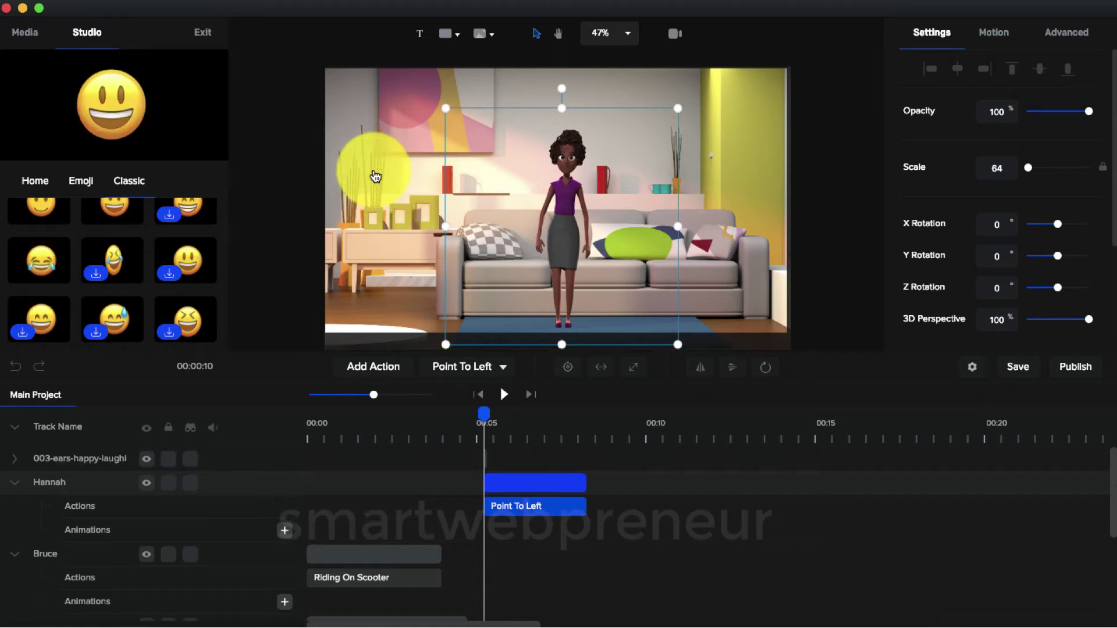
pyautogui.moveTo(587, 202); pyautogui.dragTo(455, 192)
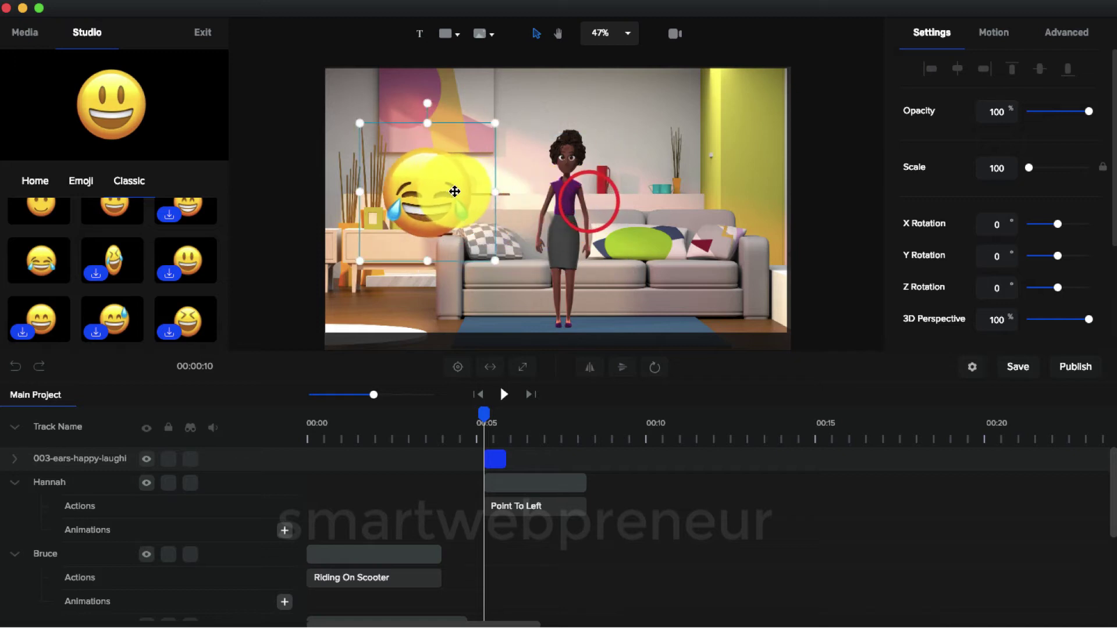
# Move Hannah to the right of the sofa and preview the scene playback.
pyautogui.moveTo(573, 202); pyautogui.dragTo(688, 200)
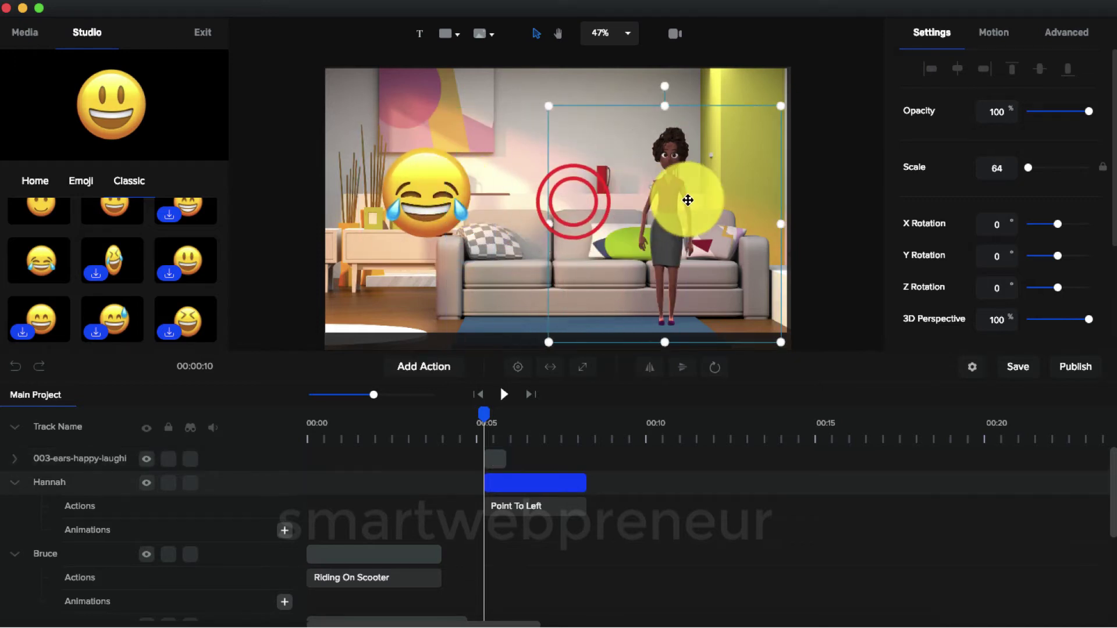
pyautogui.click(444, 192)
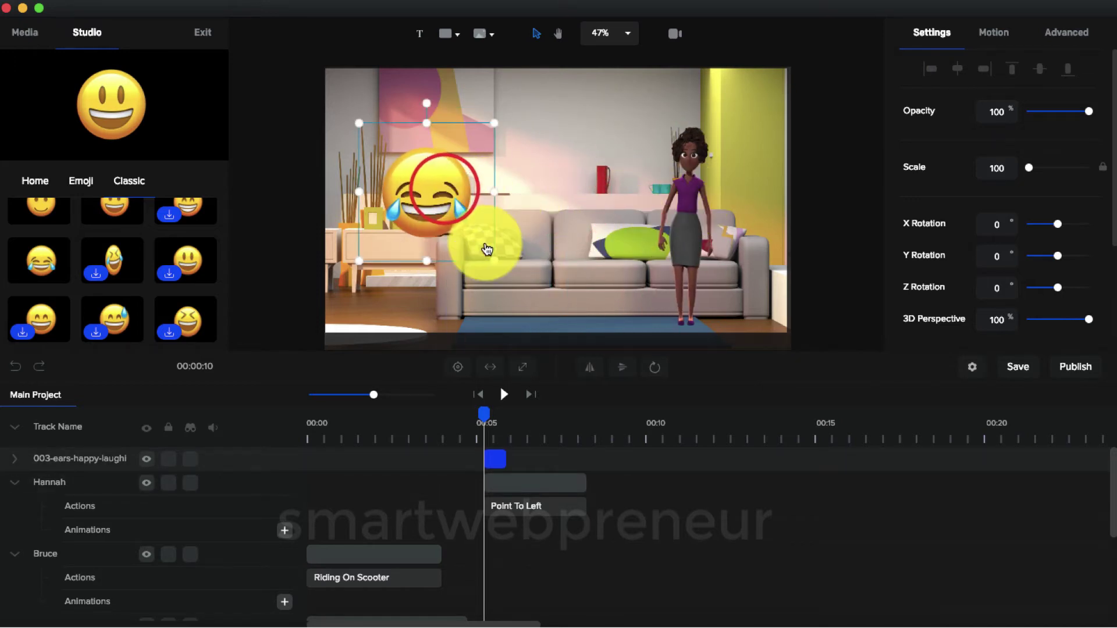
pyautogui.click(687, 519)
pyautogui.click(505, 396)
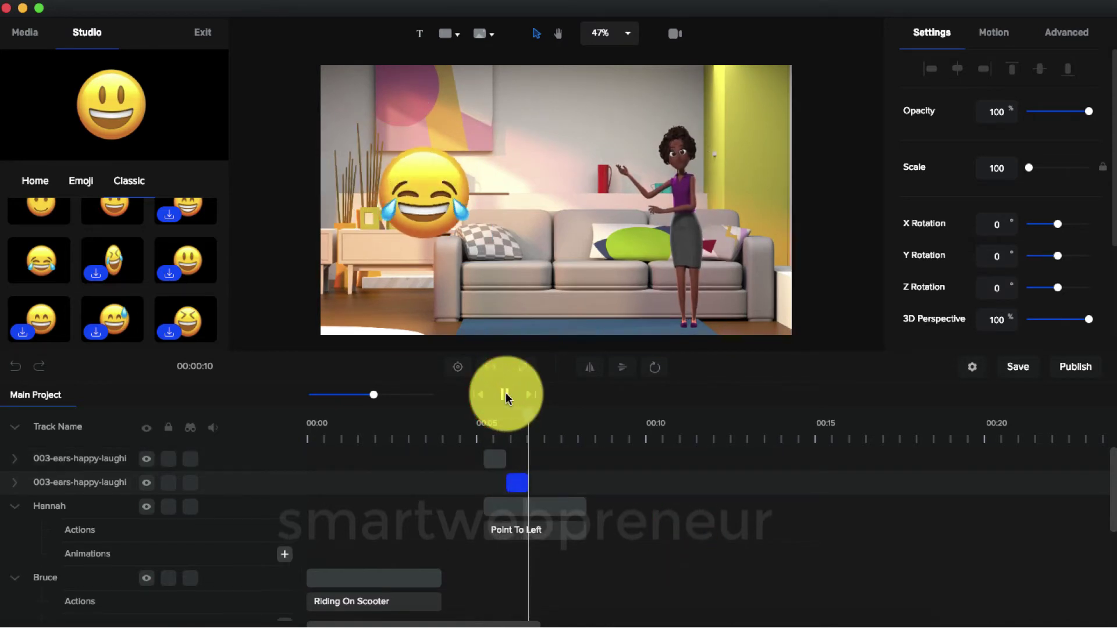
pyautogui.click(506, 398)
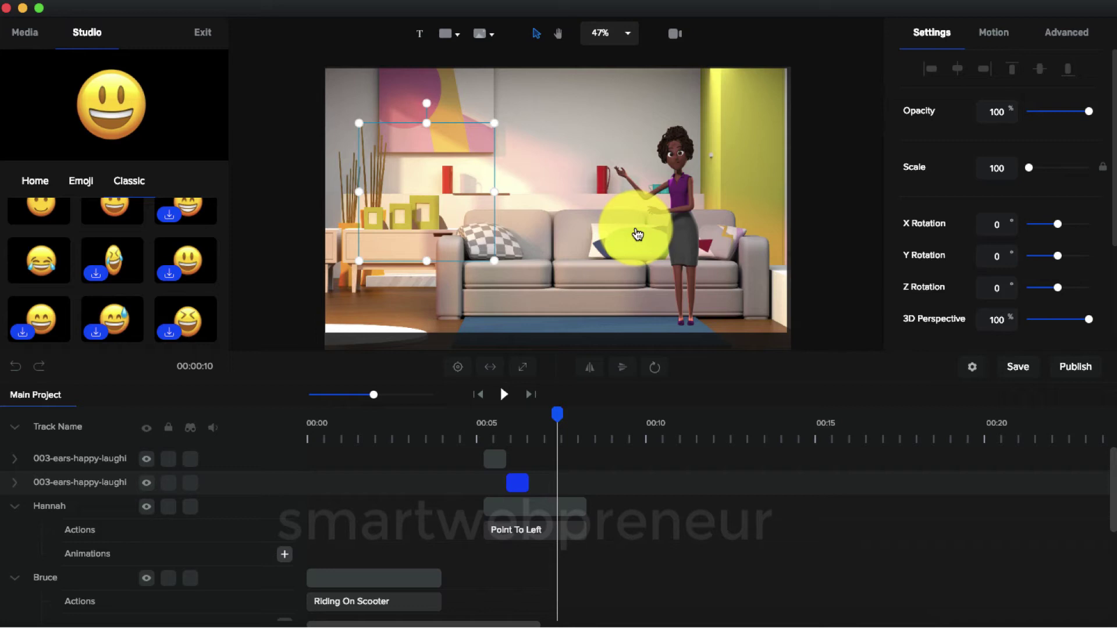
# Select the lounge background and view its Motion > In > Slide Right options.
pyautogui.click(668, 220)
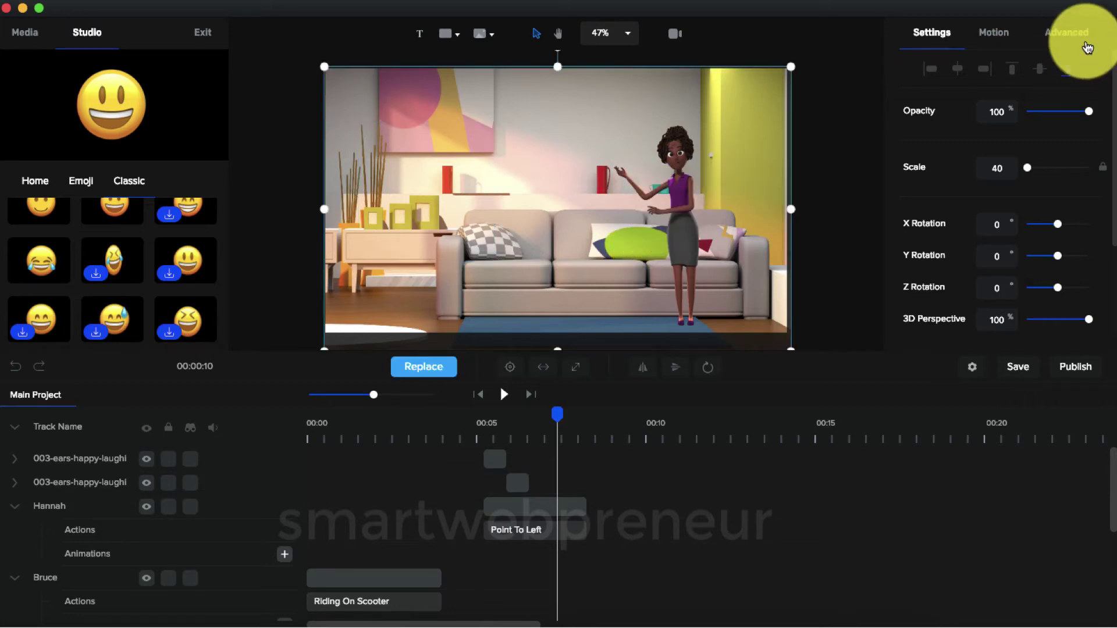
pyautogui.click(995, 33)
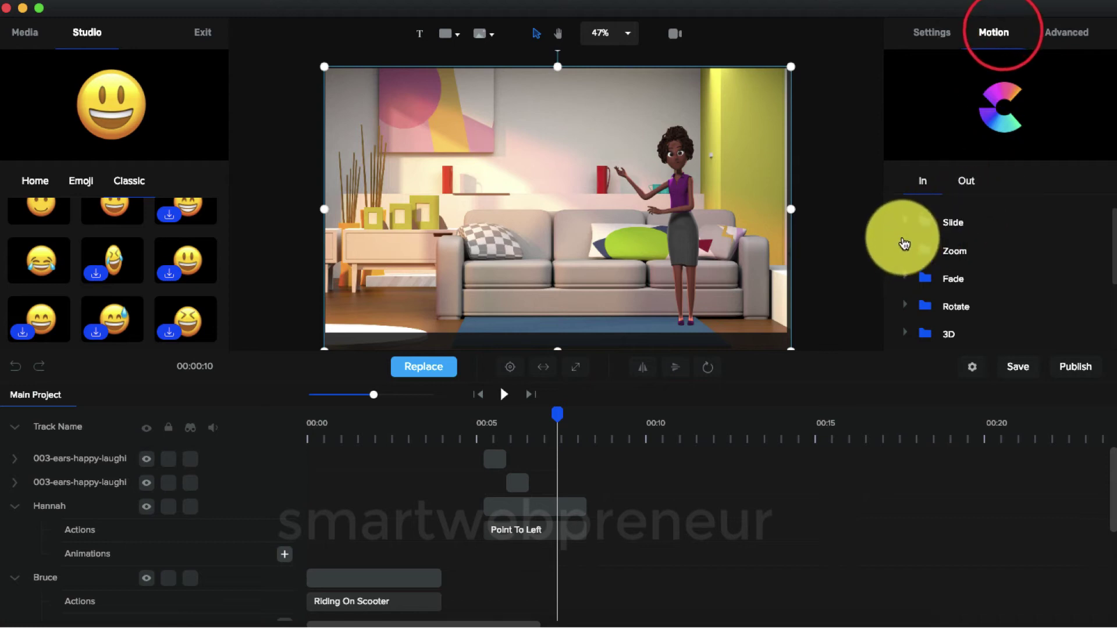
pyautogui.click(905, 221)
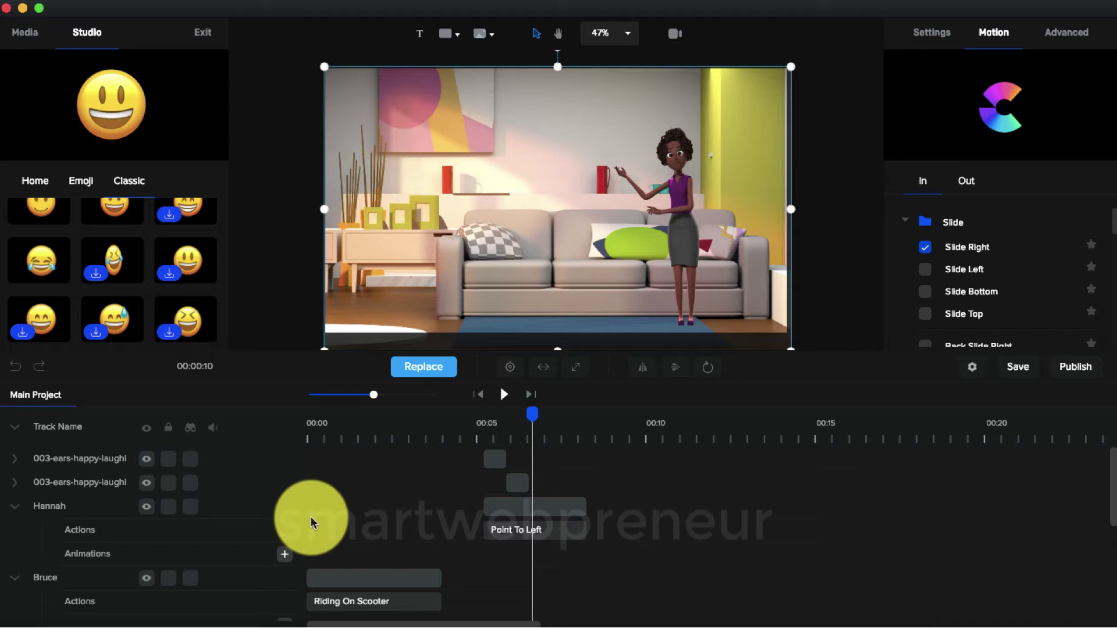
# Delete the Lounge clip from the timeline.
pyautogui.click(369, 512)
pyautogui.click(753, 524)
pyautogui.rightClick(413, 463)
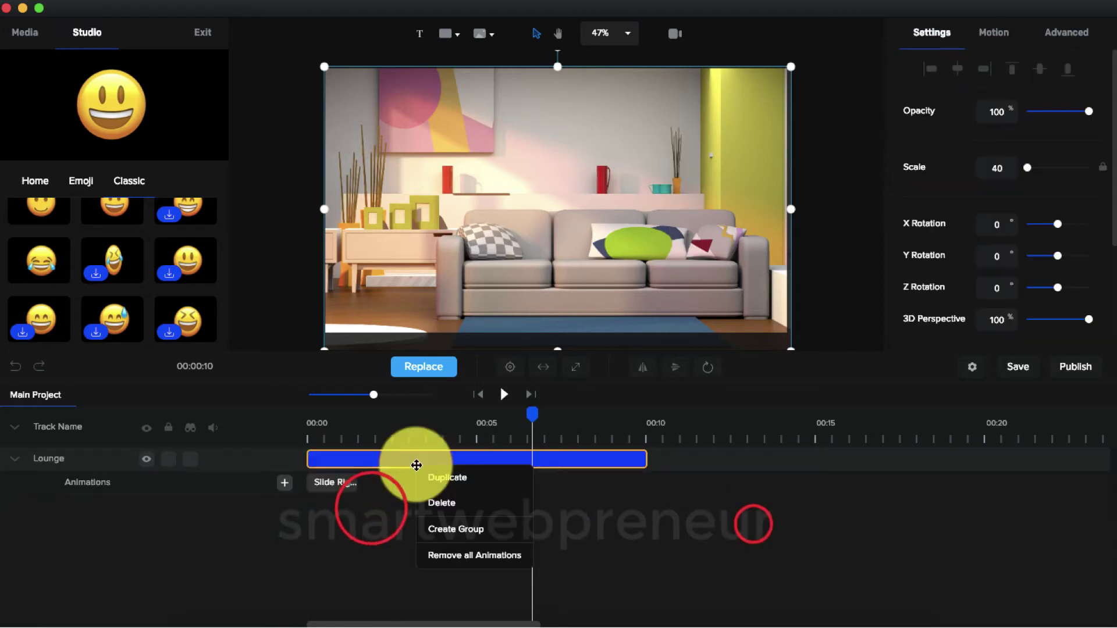
pyautogui.click(436, 505)
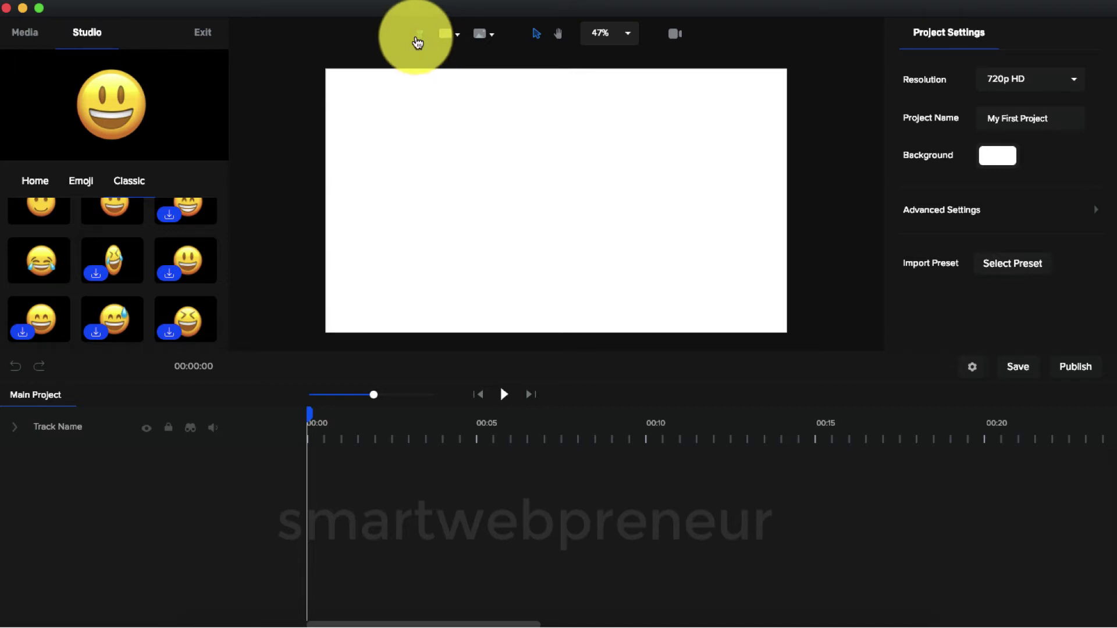
# Add a 'Your Text' box at the canvas centre and colour it black.
pyautogui.click(419, 37)
pyautogui.doubleClick(546, 199)
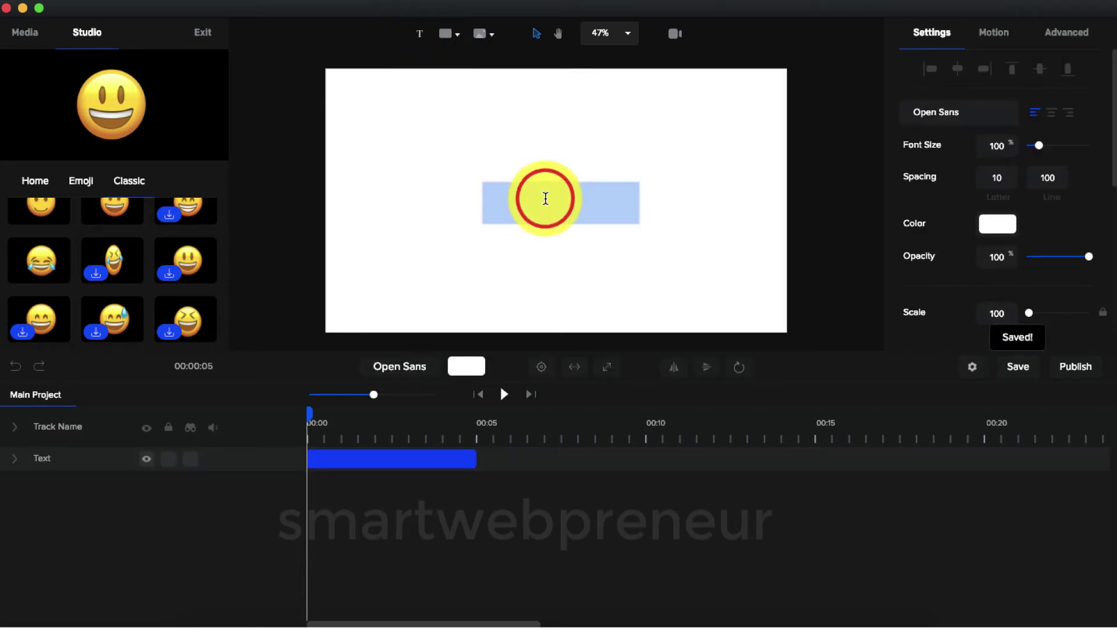
pyautogui.click(1000, 224)
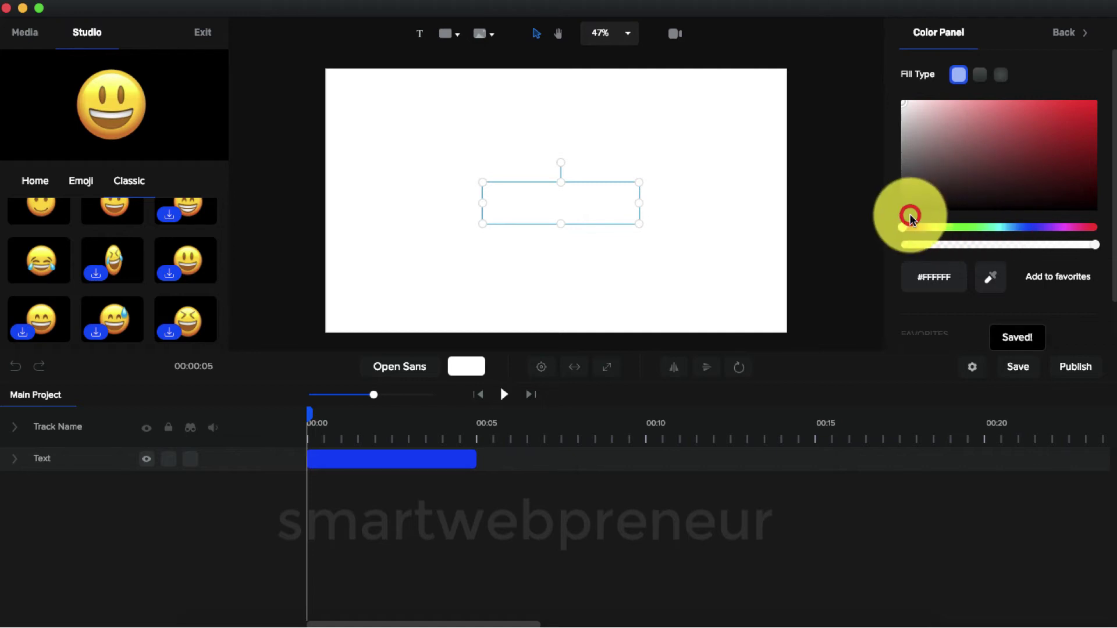
pyautogui.click(948, 169)
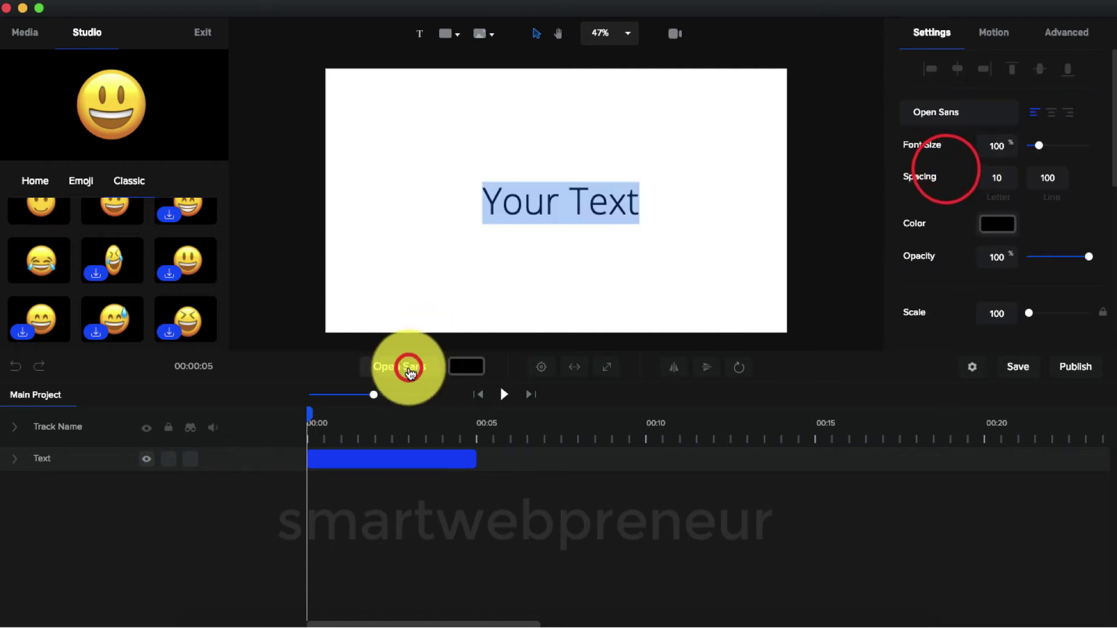
# Set the caption font to Open Sans Bold.
pyautogui.click(408, 369)
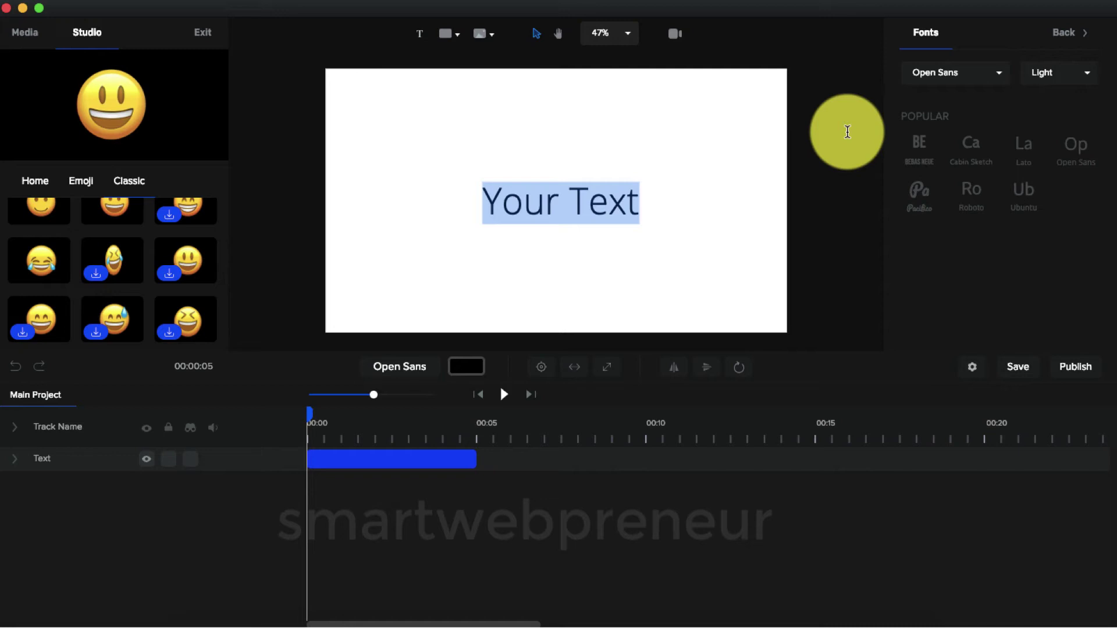
pyautogui.click(1089, 75)
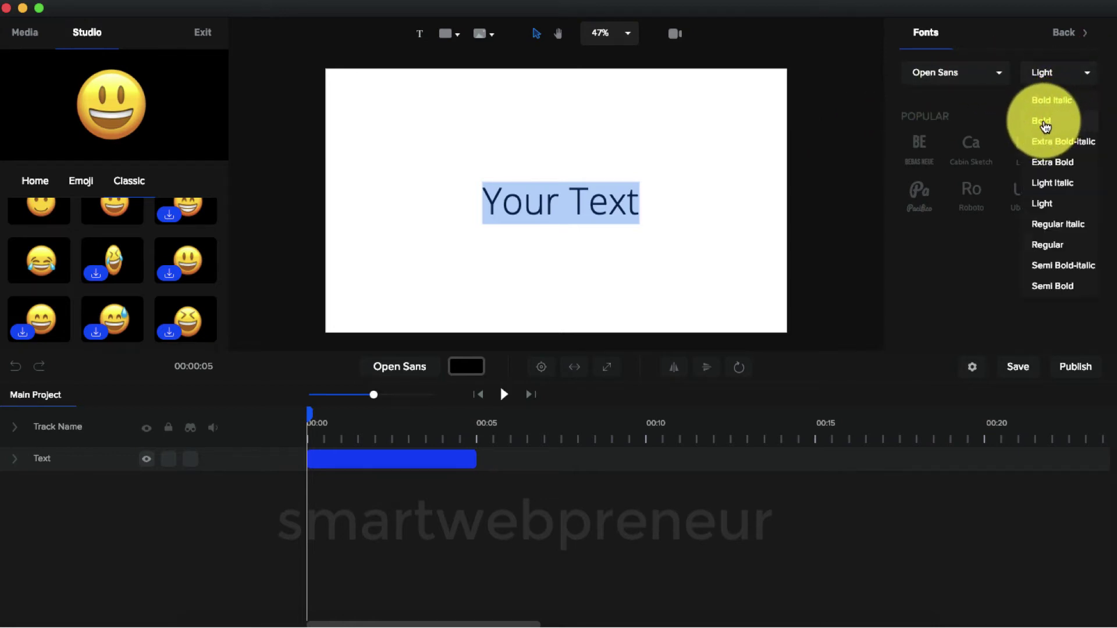
pyautogui.click(1053, 121)
pyautogui.click(749, 210)
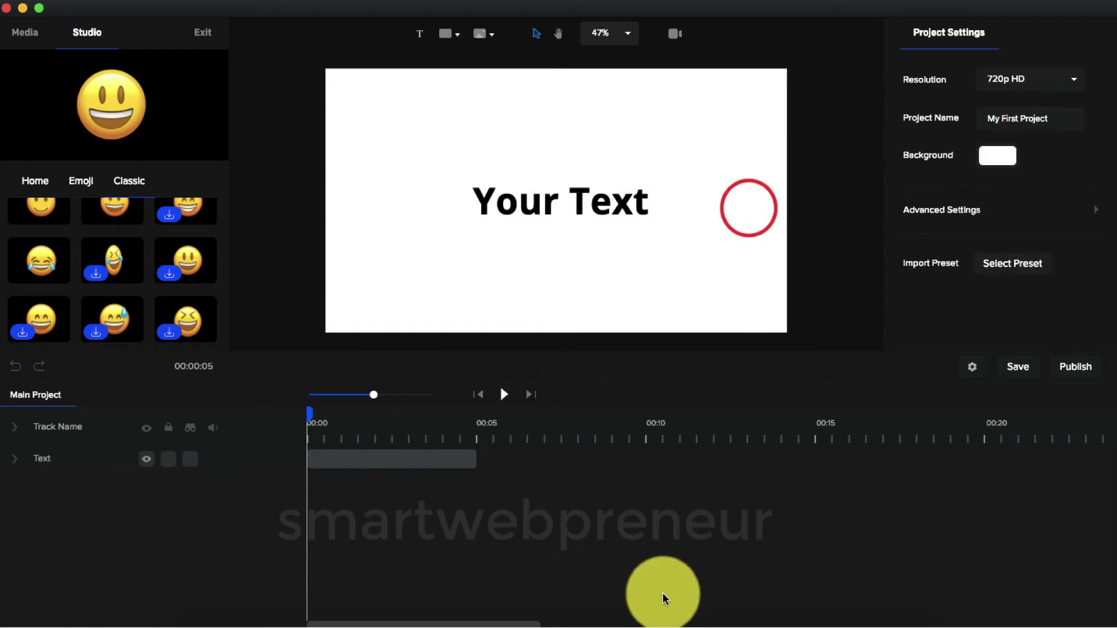
# Add a Doodle text effect to the caption from the expanded Text track.
pyautogui.click(661, 594)
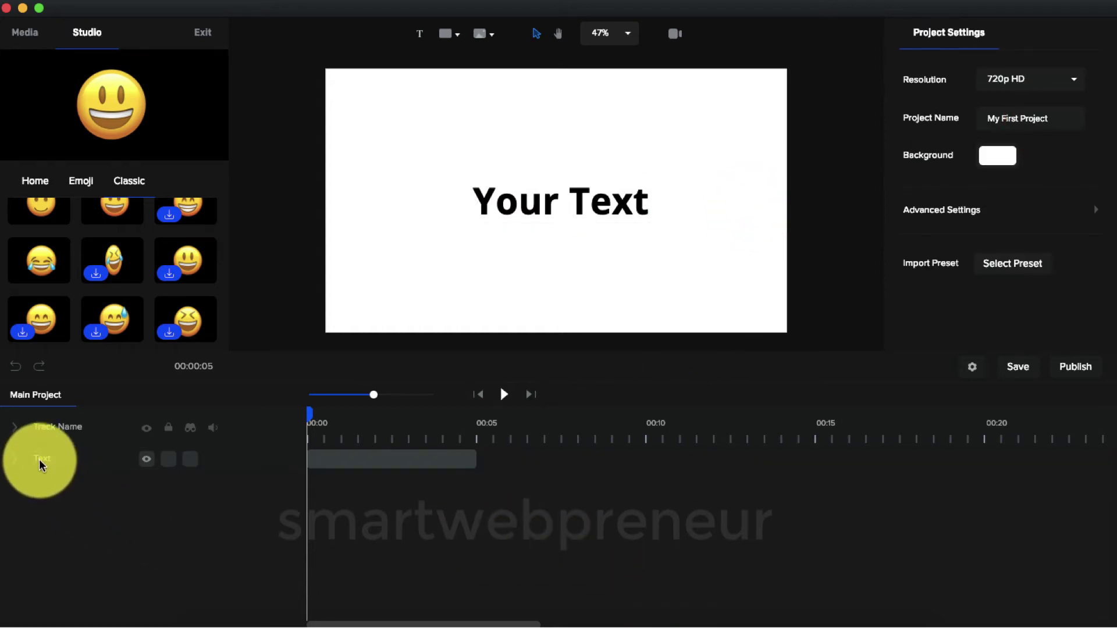
pyautogui.click(19, 464)
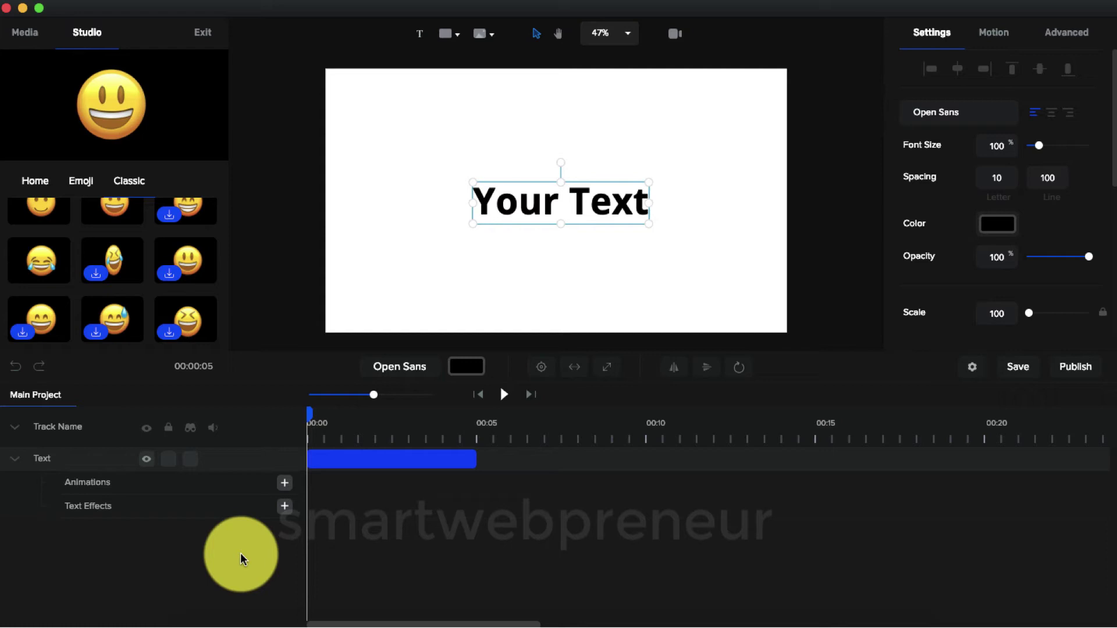
pyautogui.click(285, 509)
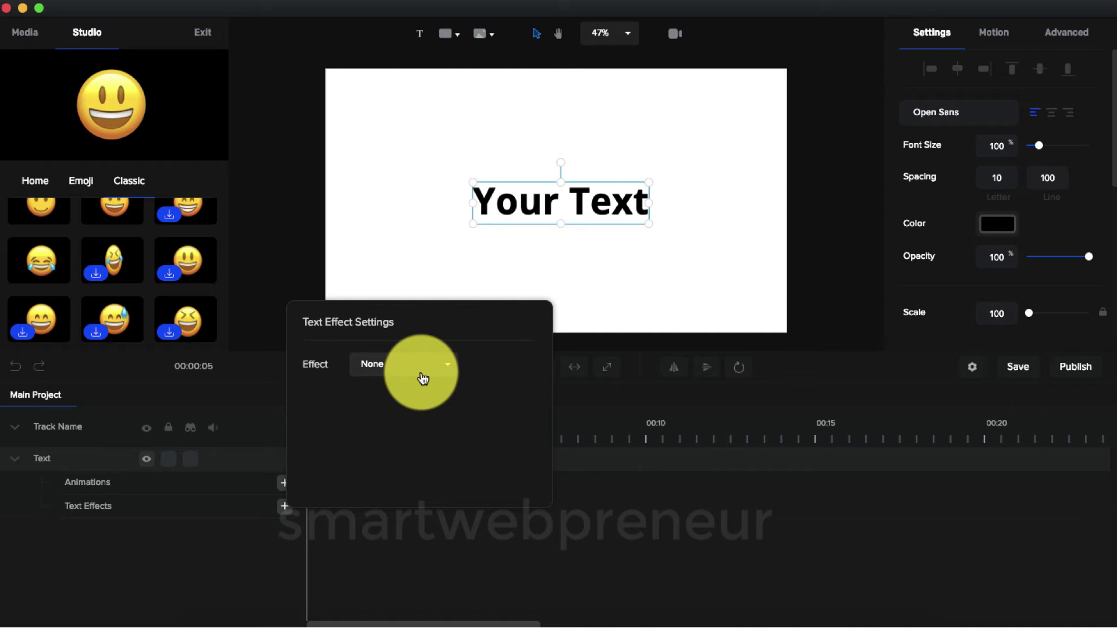
pyautogui.click(423, 378)
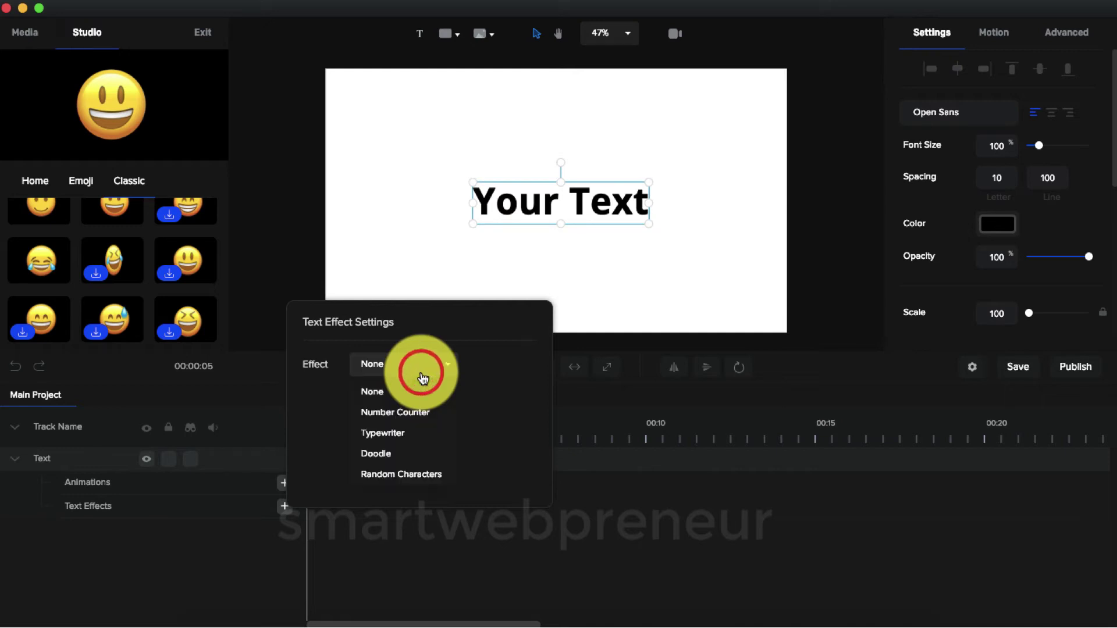
pyautogui.click(376, 460)
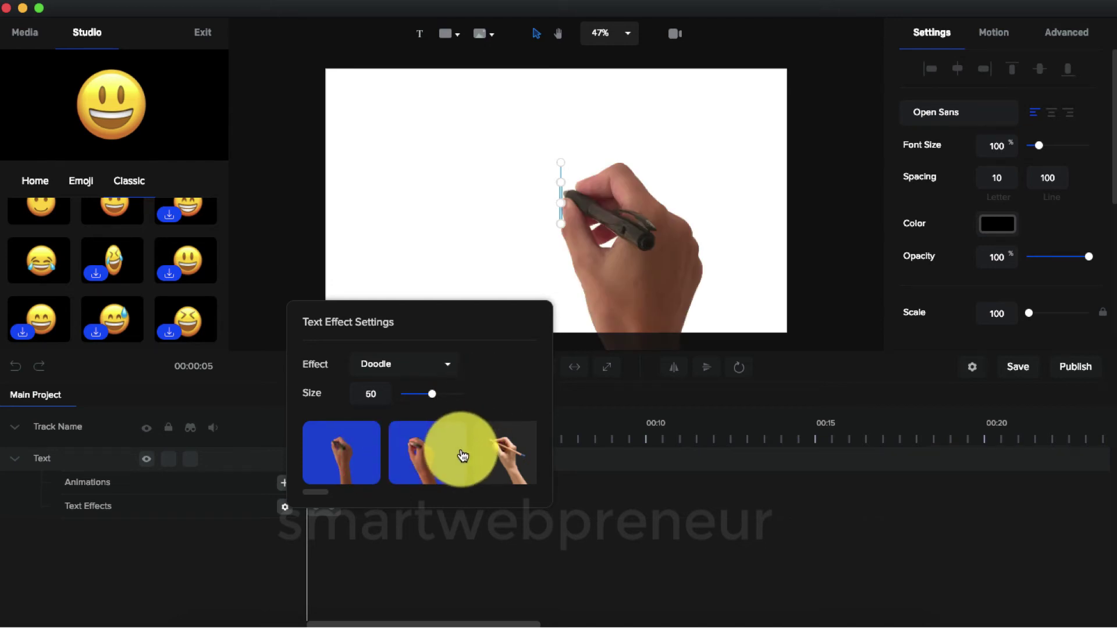
# Switch the doodle hand to the pencil hand and preview the animation.
pyautogui.click(500, 460)
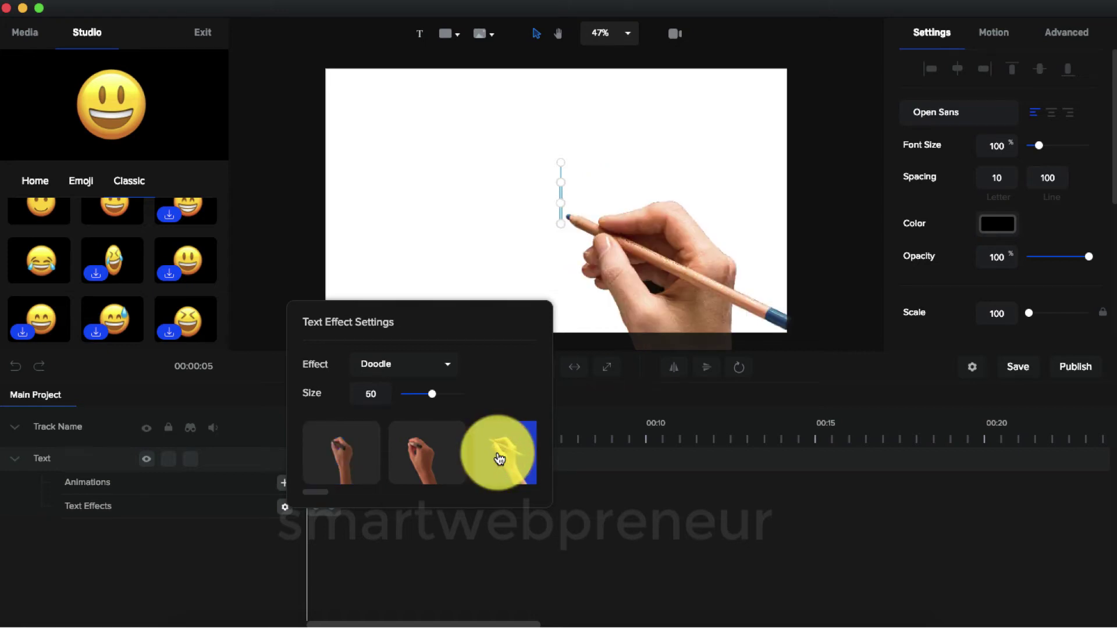
pyautogui.click(524, 194)
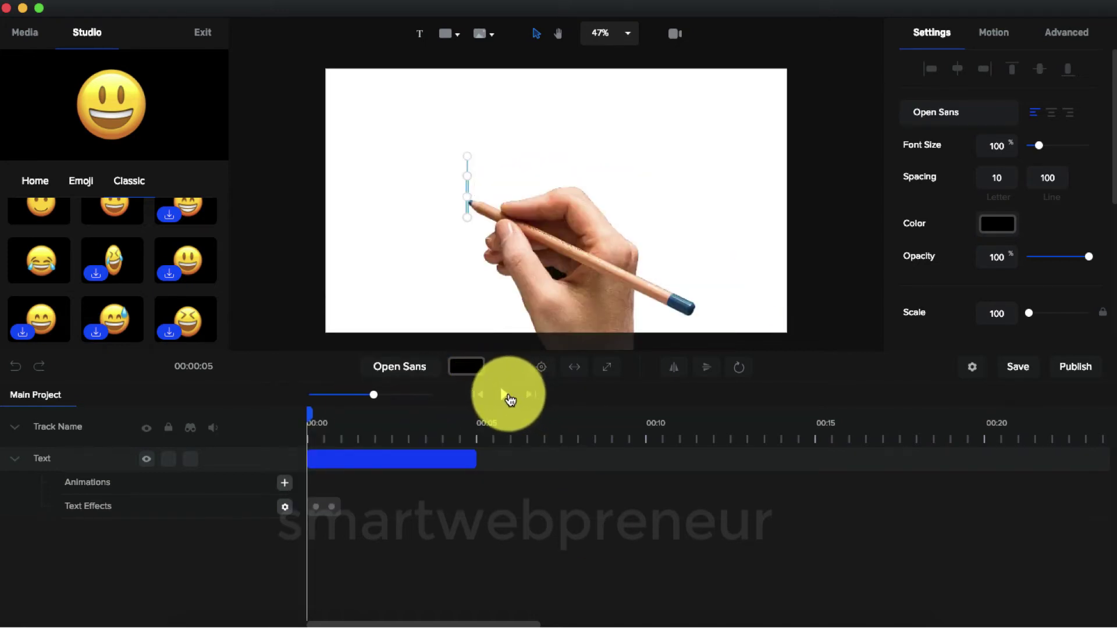
pyautogui.click(511, 399)
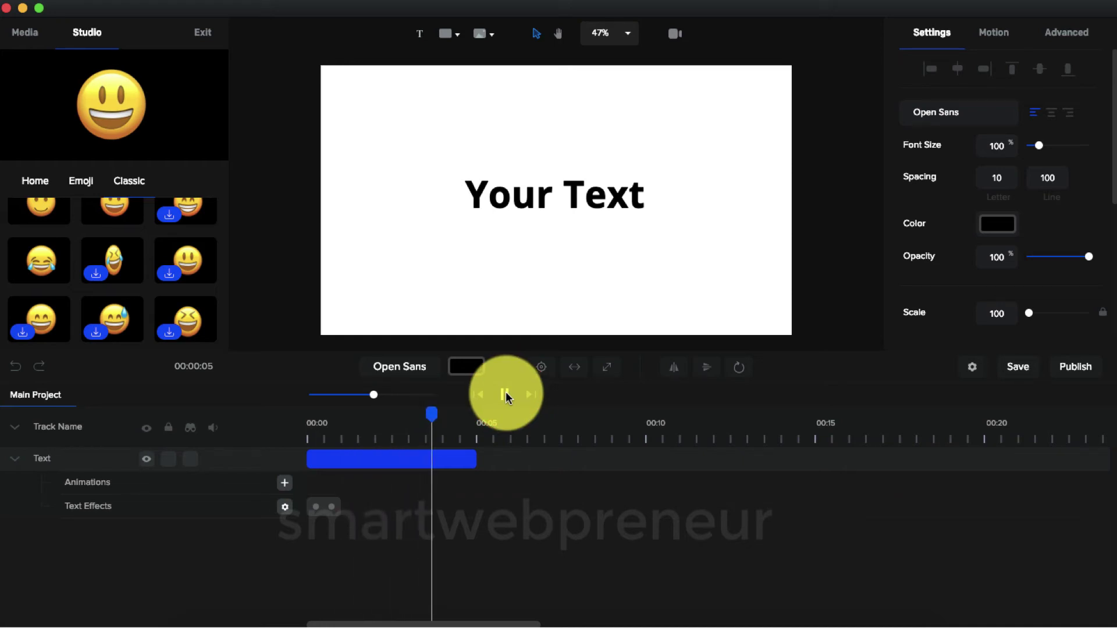
pyautogui.click(505, 395)
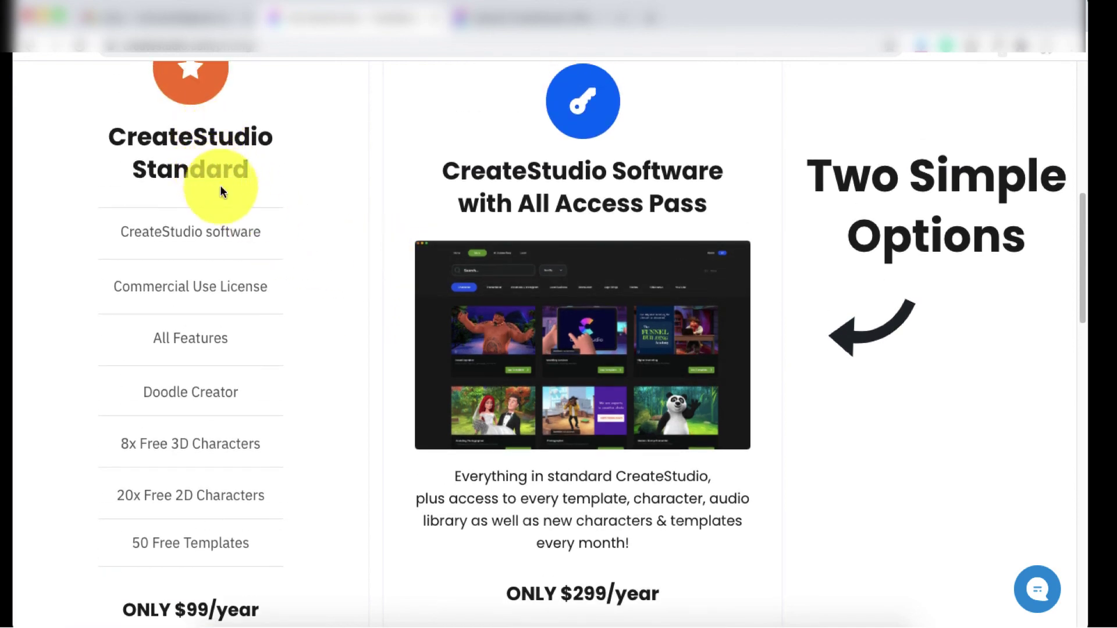
pyautogui.scroll(-3, 329, 324)
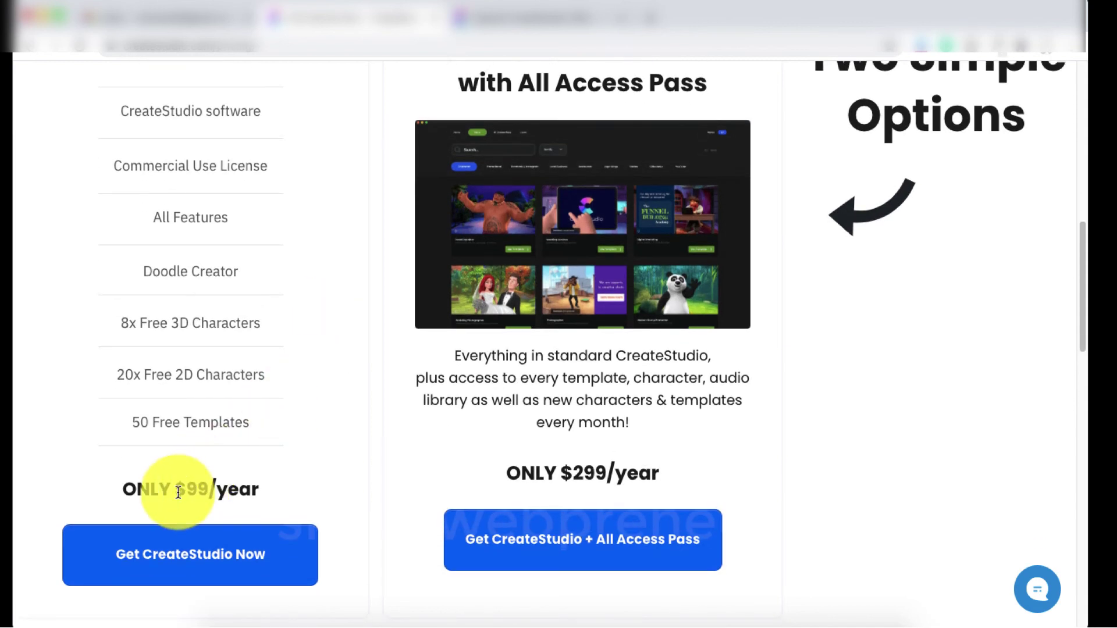
pyautogui.scroll(1, 463, 298)
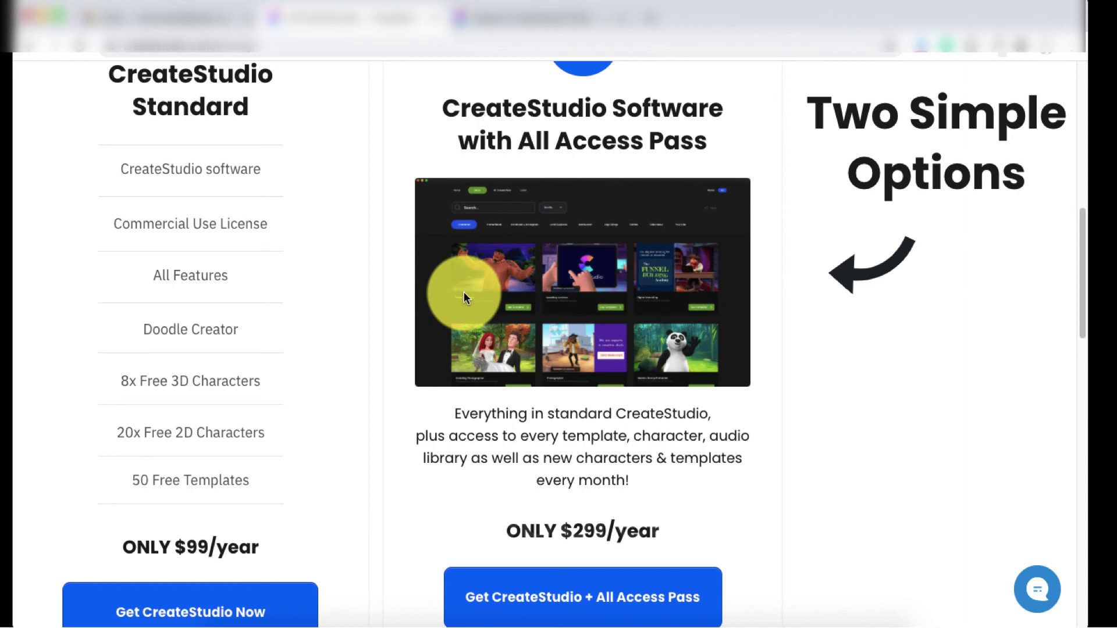
pyautogui.scroll(15, 464, 291)
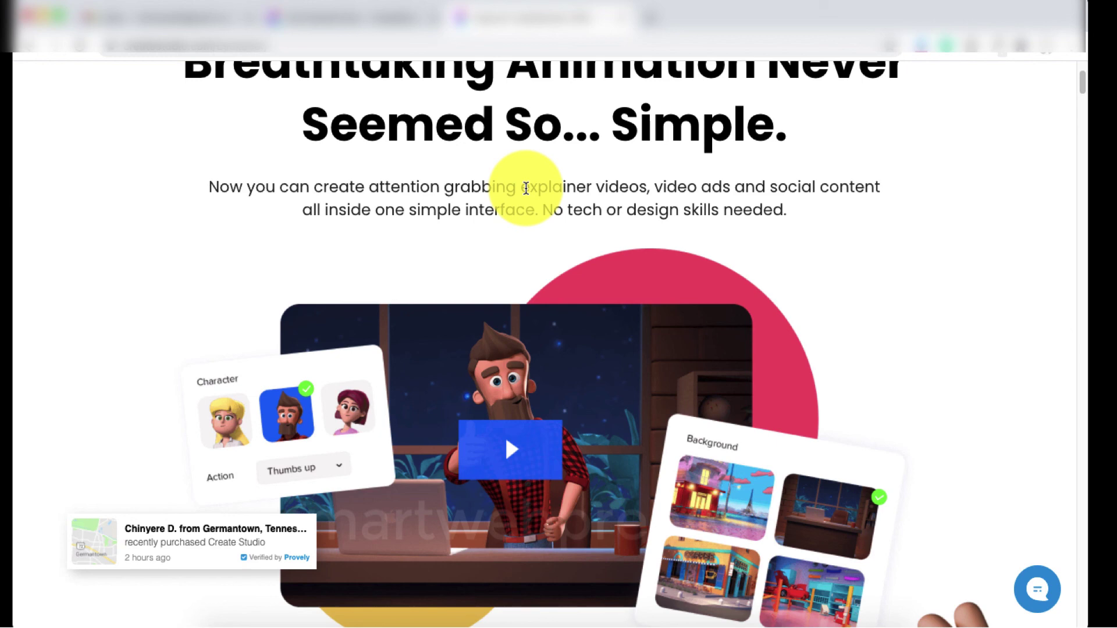
pyautogui.scroll(-3, 527, 186)
# Go to the Commercial Use License checkout and highlight its $67.00 price.
pyautogui.click(563, 339)
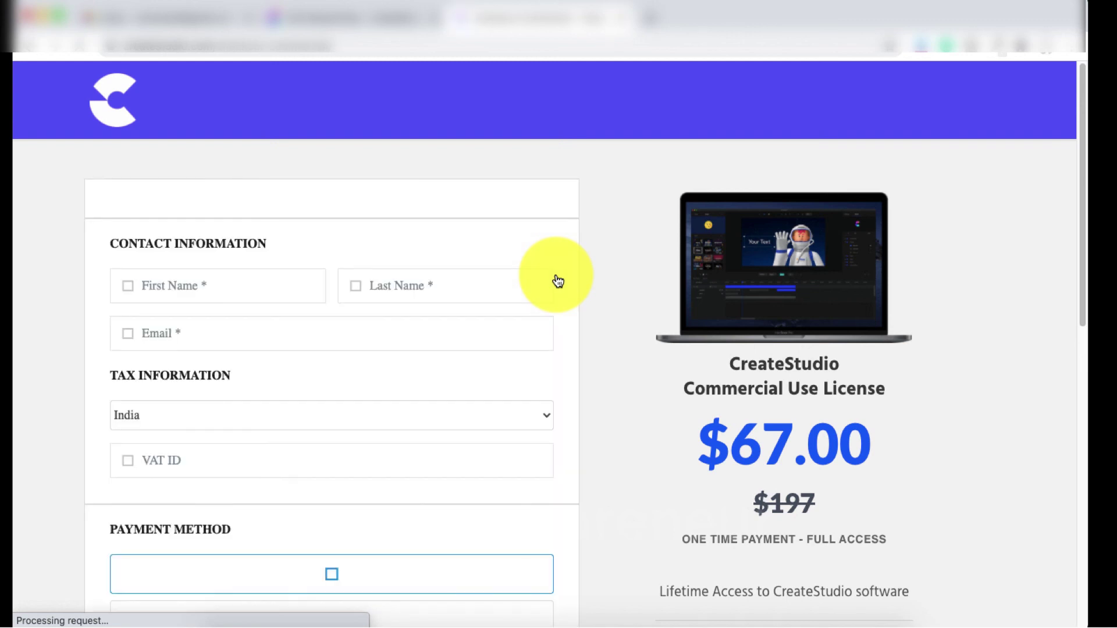
pyautogui.scroll(-2, 559, 281)
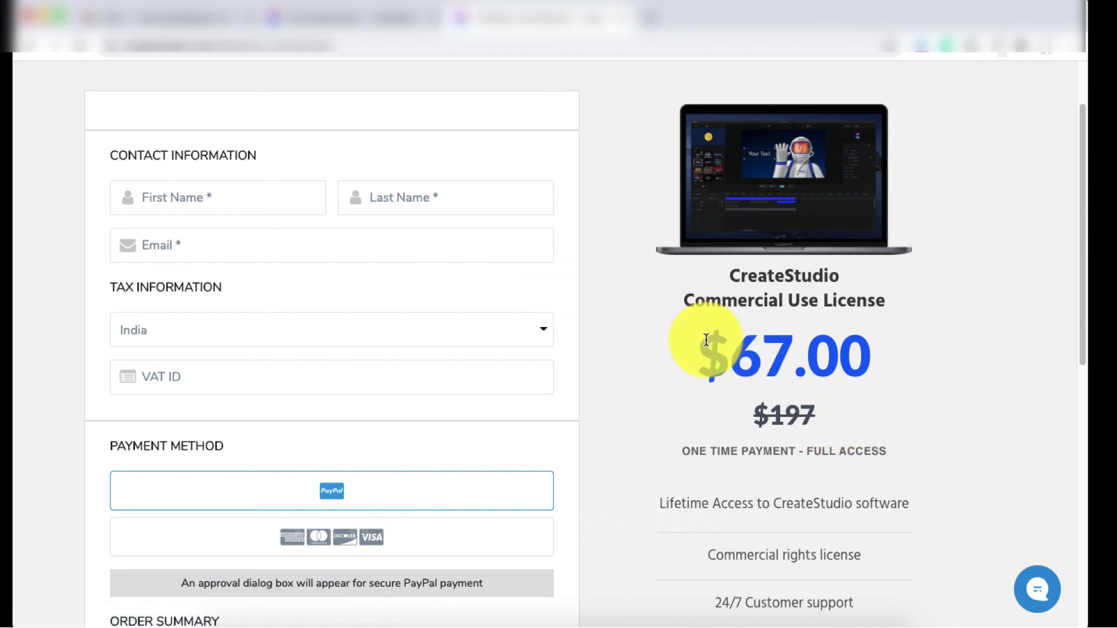
pyautogui.moveTo(707, 351); pyautogui.dragTo(900, 353)
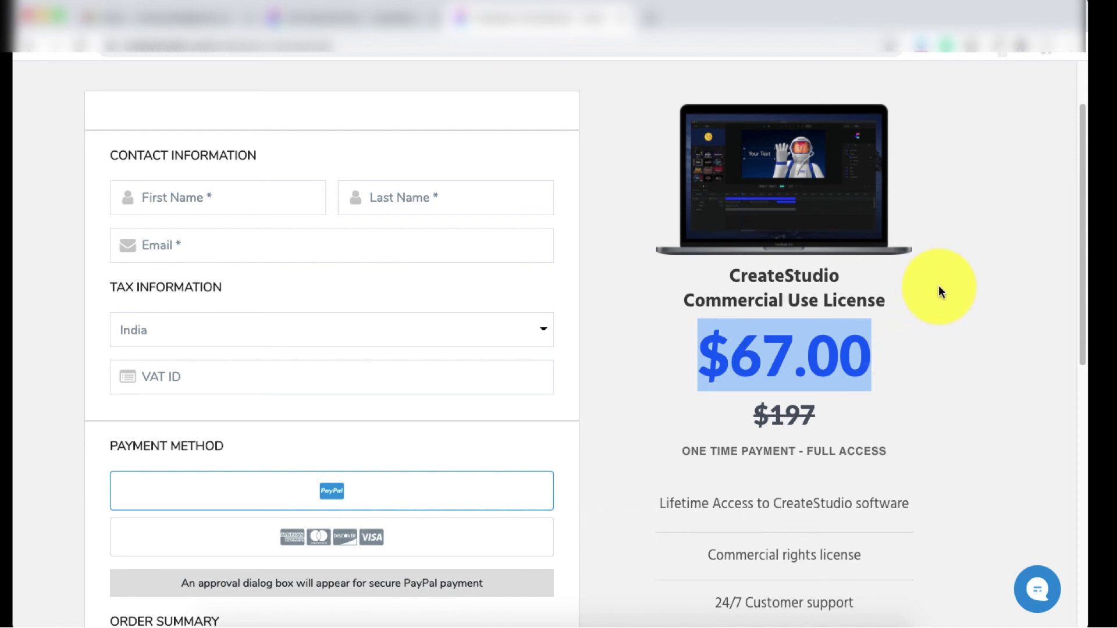
pyautogui.scroll(-2, 939, 290)
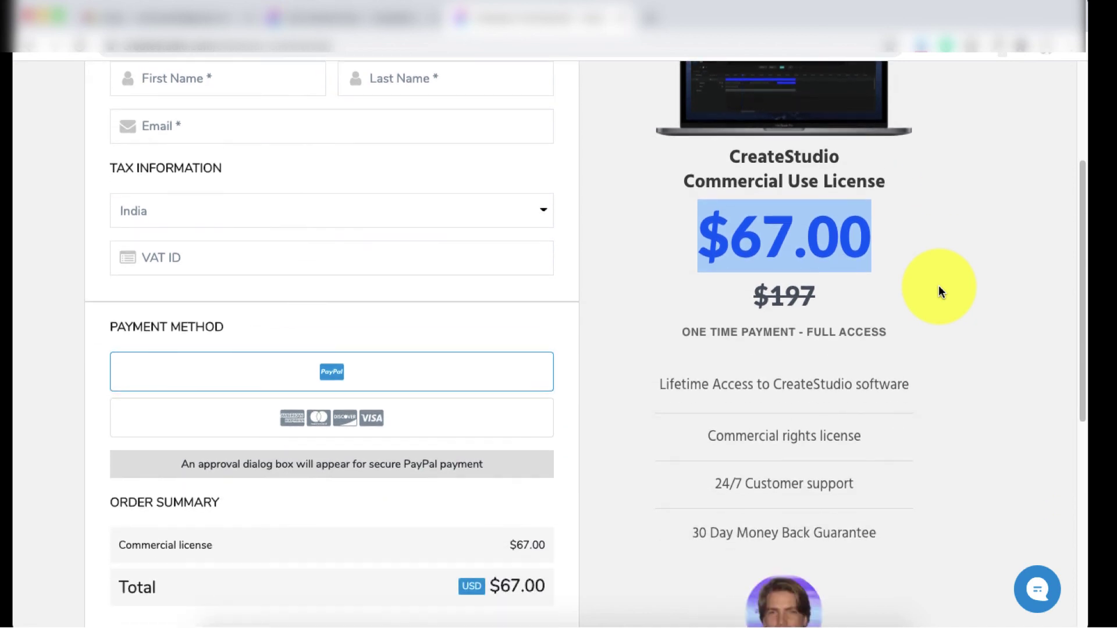
pyautogui.scroll(-1, 938, 286)
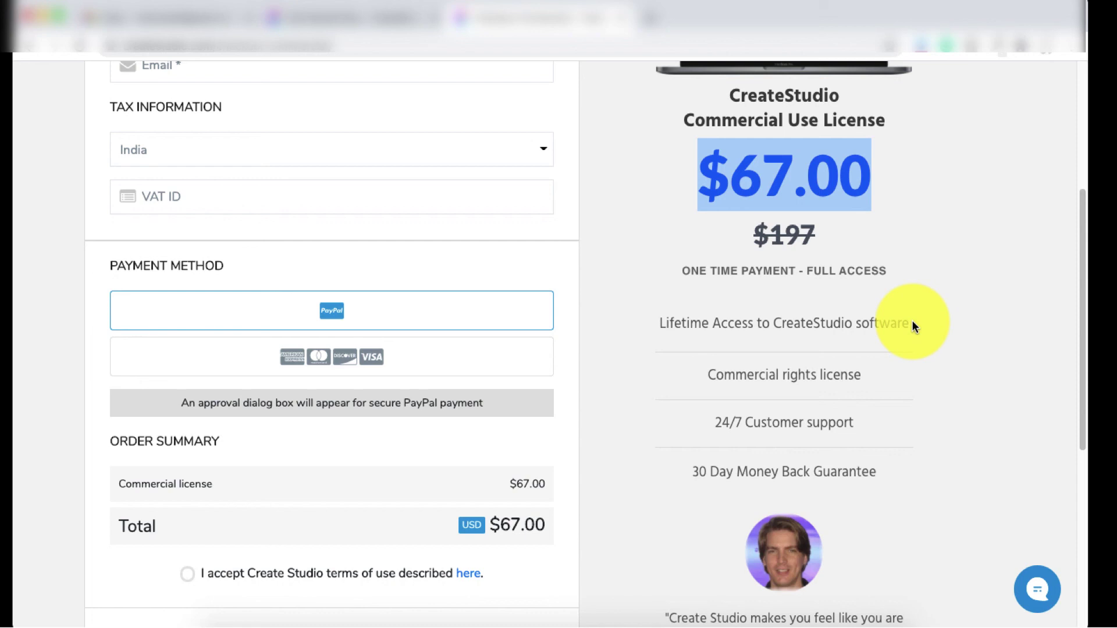
pyautogui.scroll(-2, 909, 360)
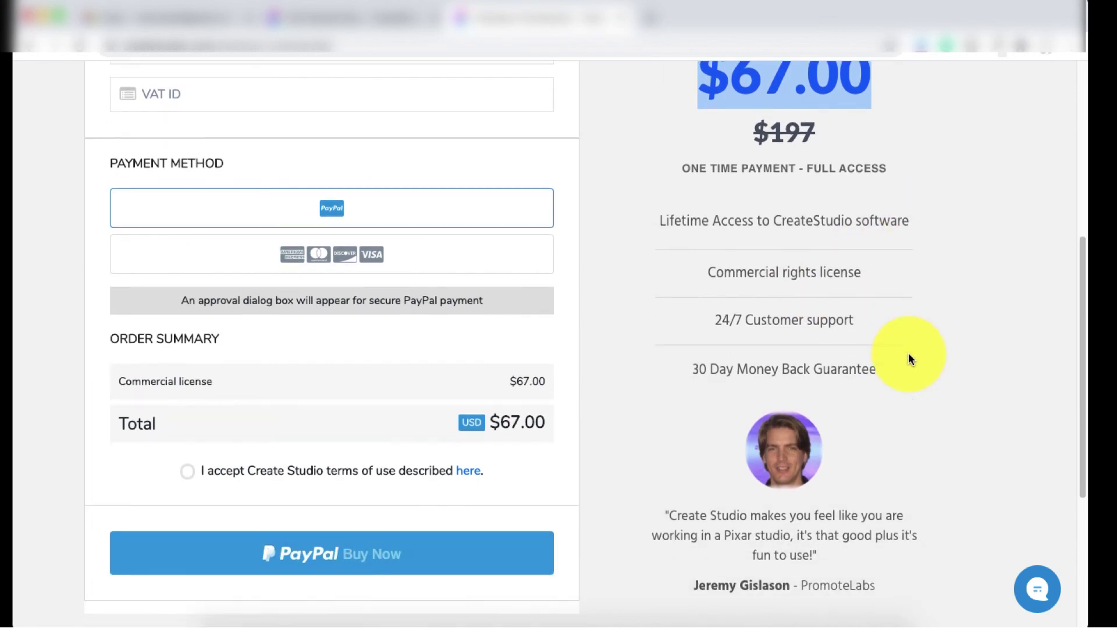